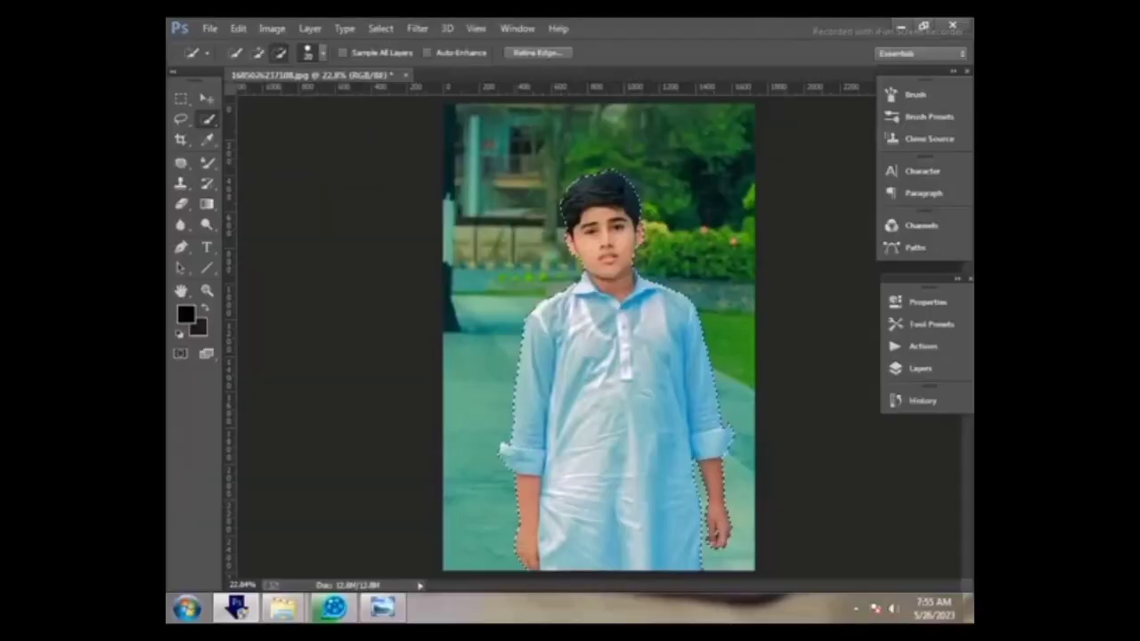
Undo an accidental deselect to restore the boy's selection, then invert it to the background
right_click(456, 158)
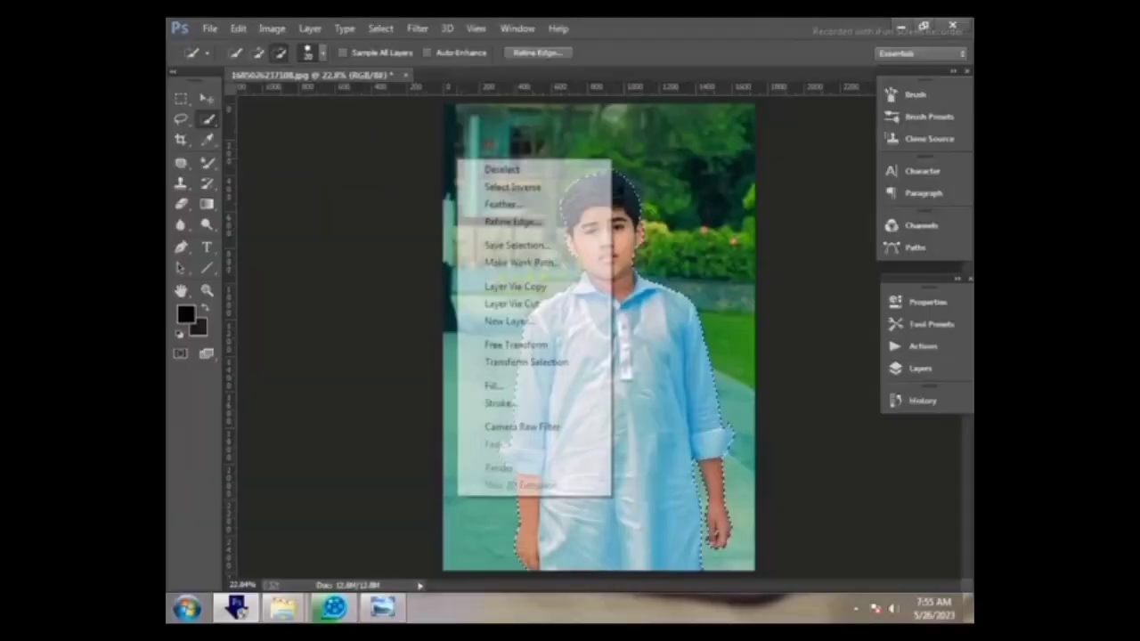
click(490, 168)
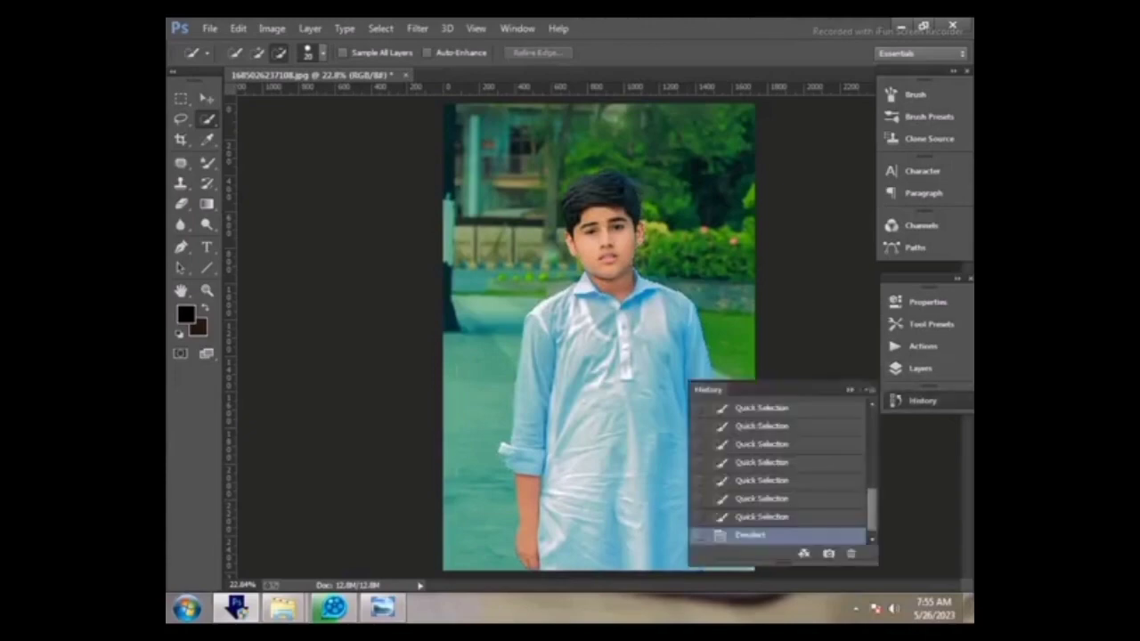
click(923, 400)
key(ctrl+z)
click(923, 400)
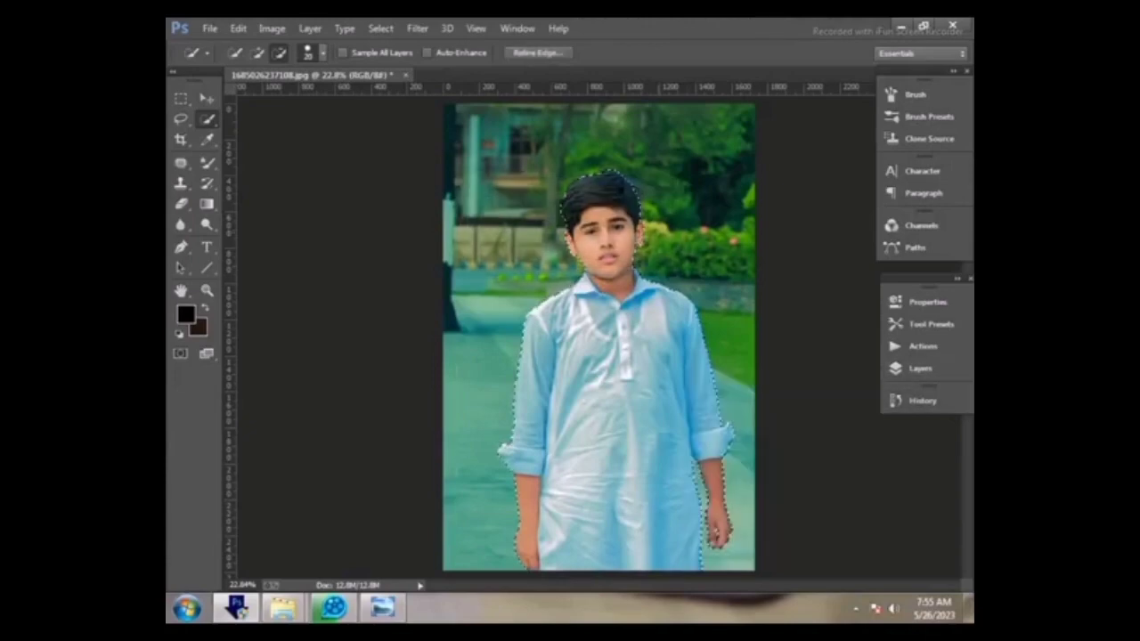
right_click(636, 223)
click(659, 250)
Toggle Select Inverse back and forth, ending with the background selected
click(417, 28)
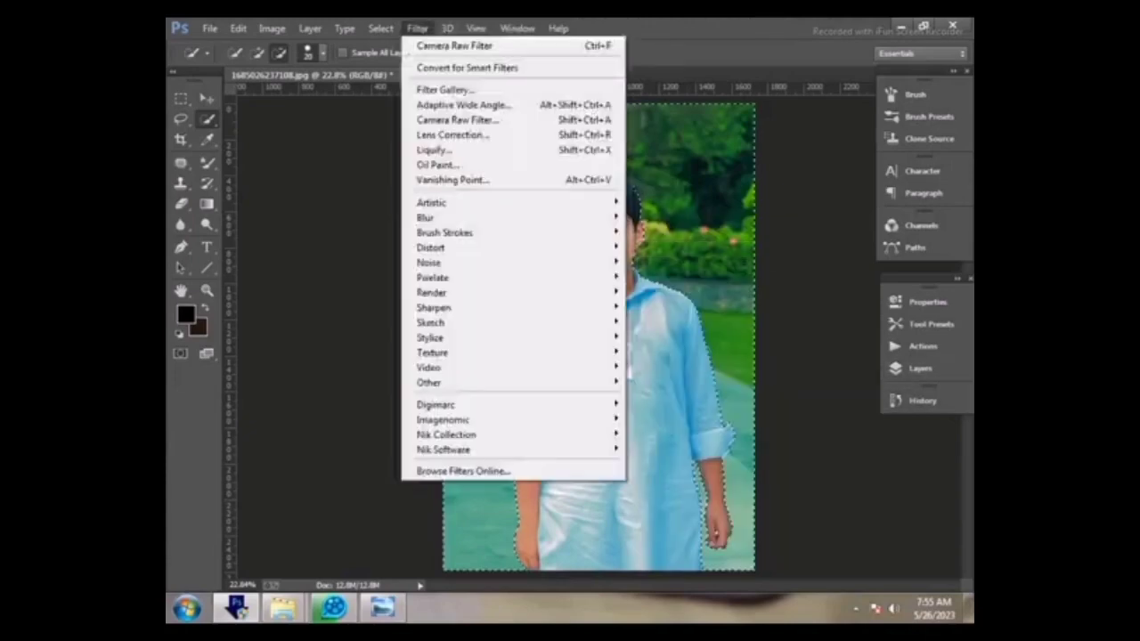
right_click(675, 159)
click(713, 186)
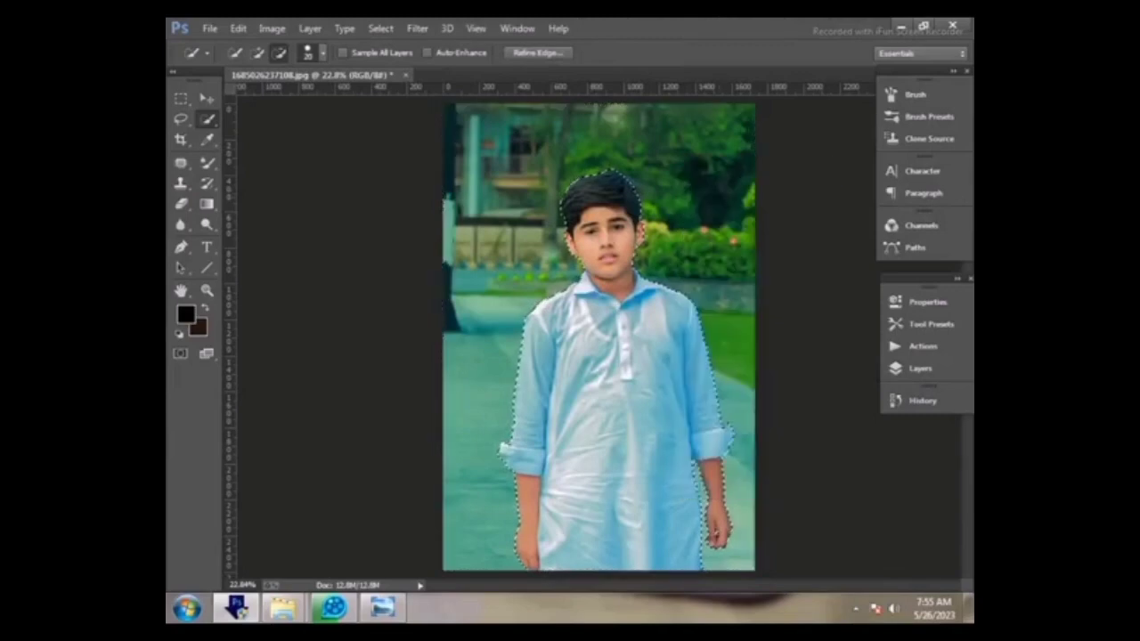
right_click(682, 142)
click(722, 169)
Refine the selection edge along the boy's hair with Refine Radius and accept it
right_click(633, 165)
click(695, 227)
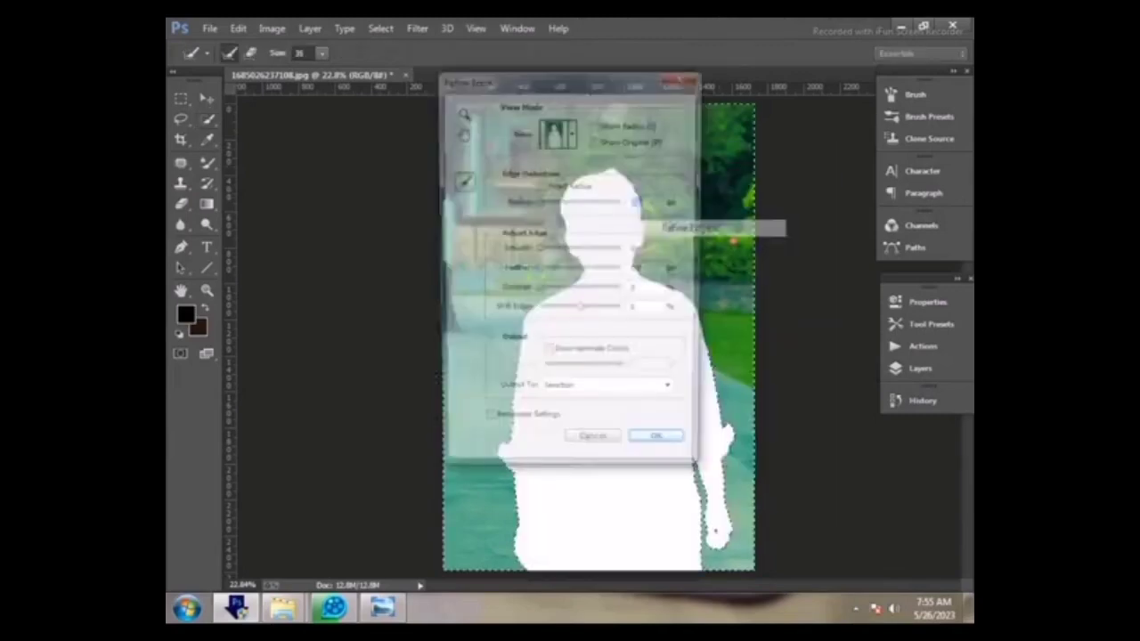
drag(534, 83, 545, 284)
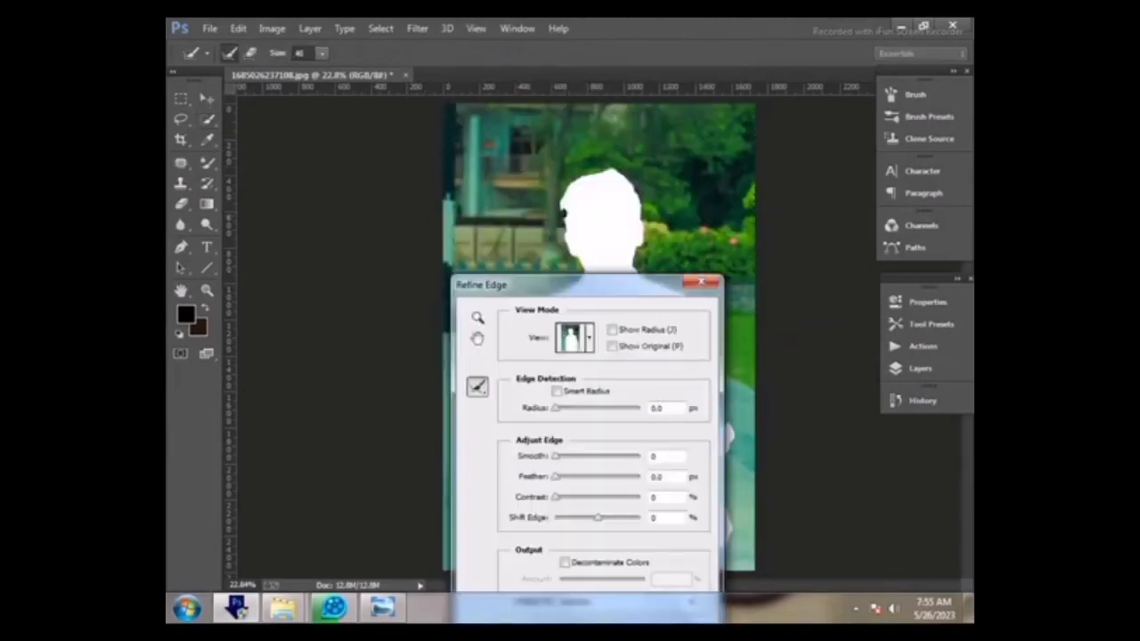
mouse_move(570, 204)
mouse_down()
mouse_move(592, 174)
mouse_move(618, 171)
mouse_move(637, 214)
mouse_up()
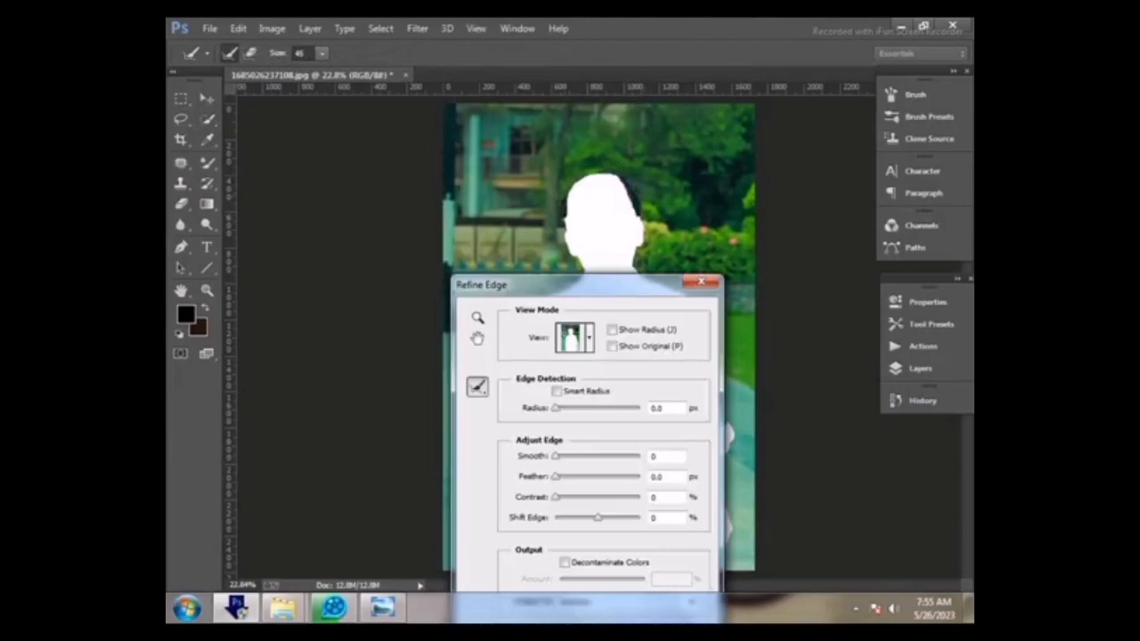
key(Return)
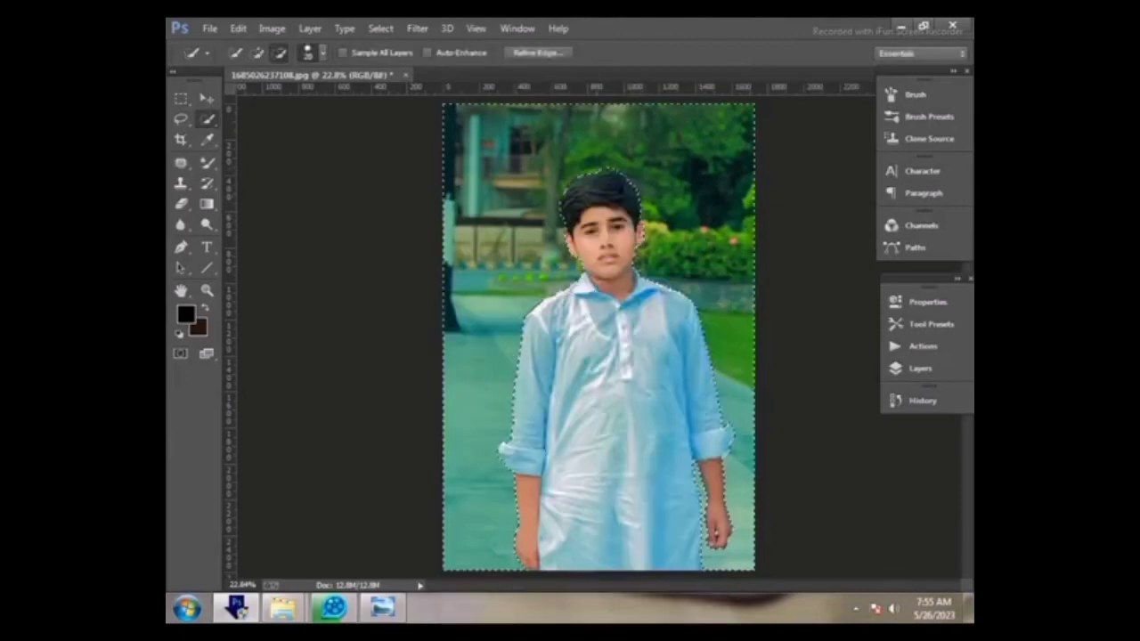
Lower the background's contrast to -41 with the Camera Raw Filter
right_click(591, 163)
click(417, 27)
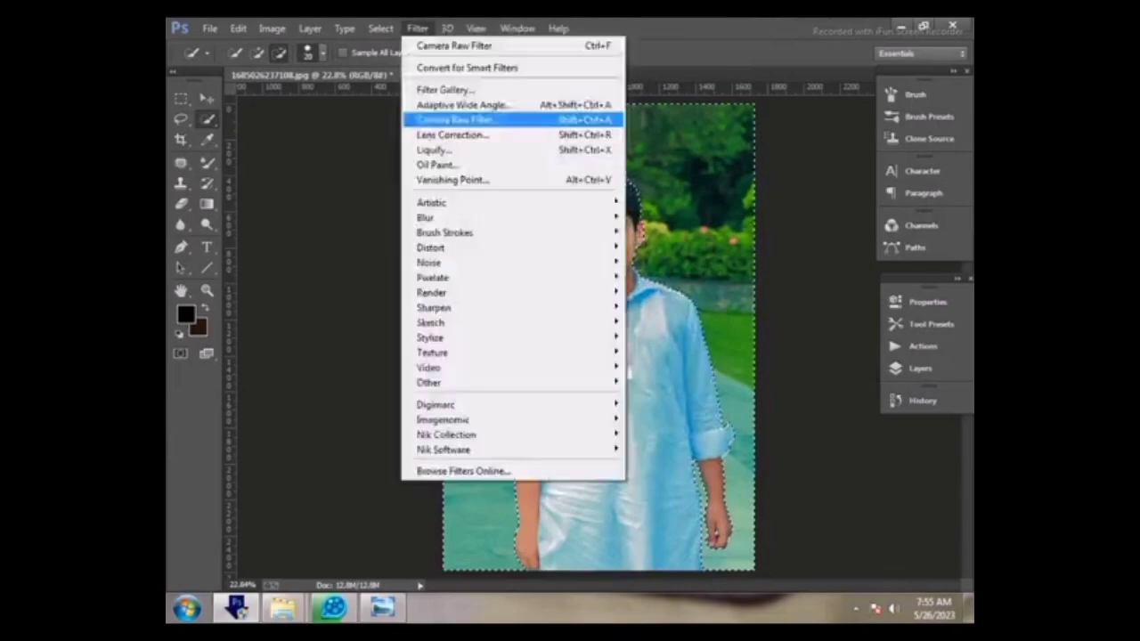
click(458, 117)
text(-41)
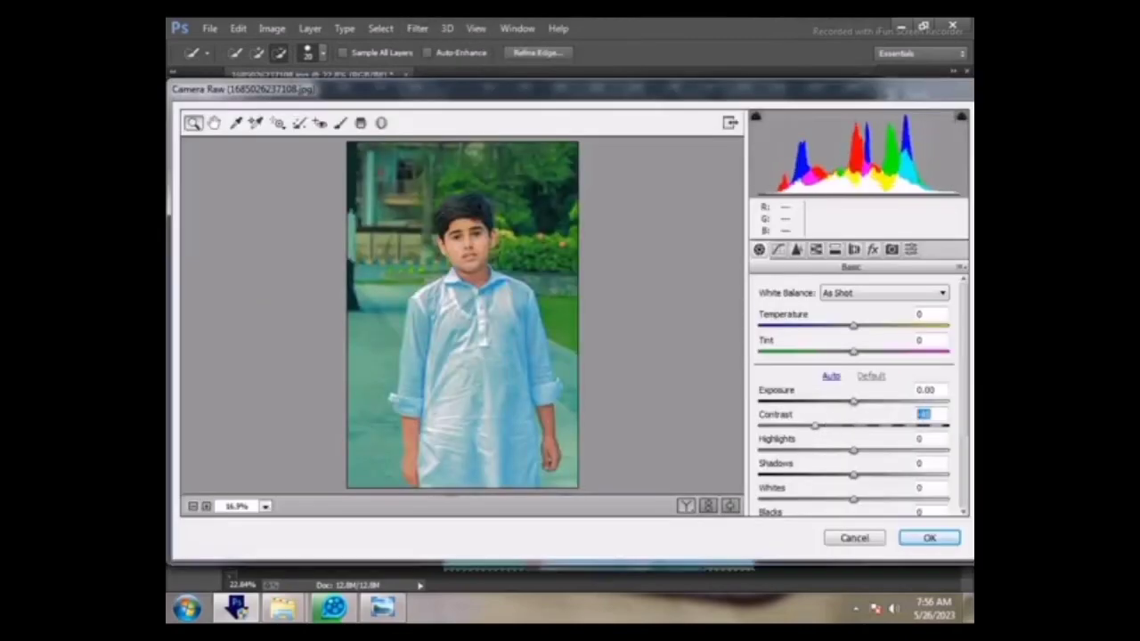
key(Tab)
key(Return)
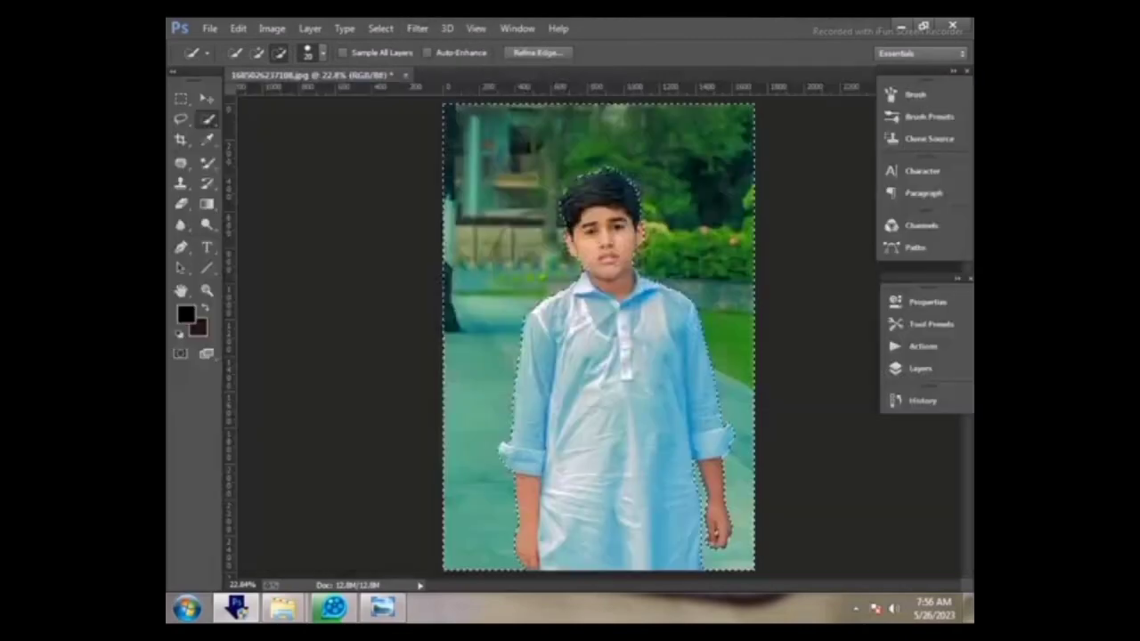
Apply a Lens Blur with radius 32 to the background
click(418, 27)
mouse_move(499, 217)
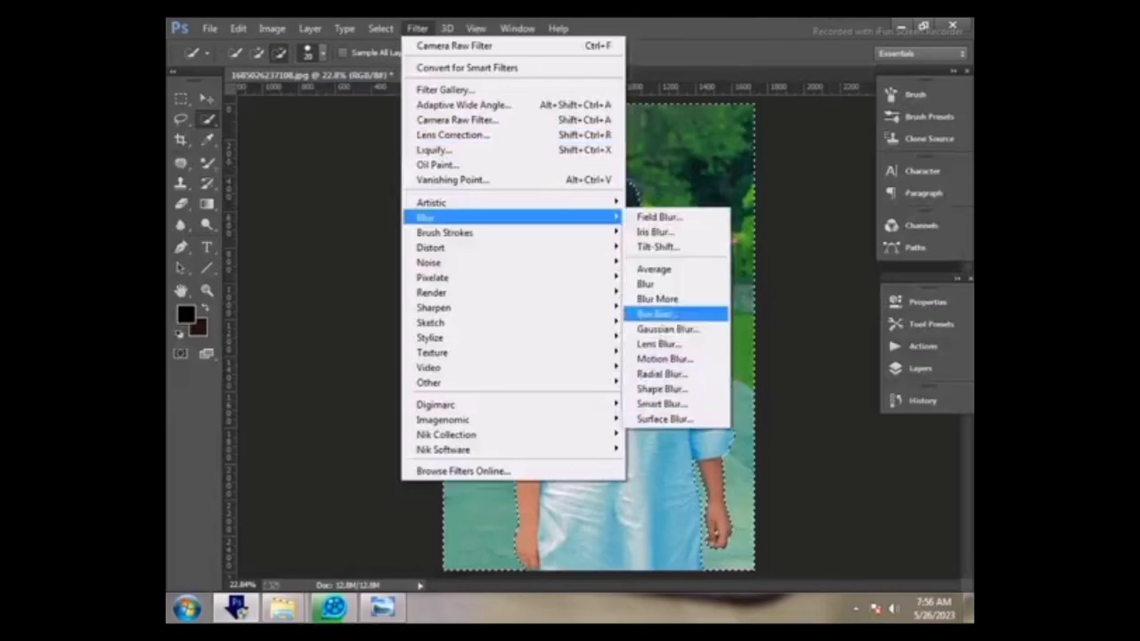
click(659, 344)
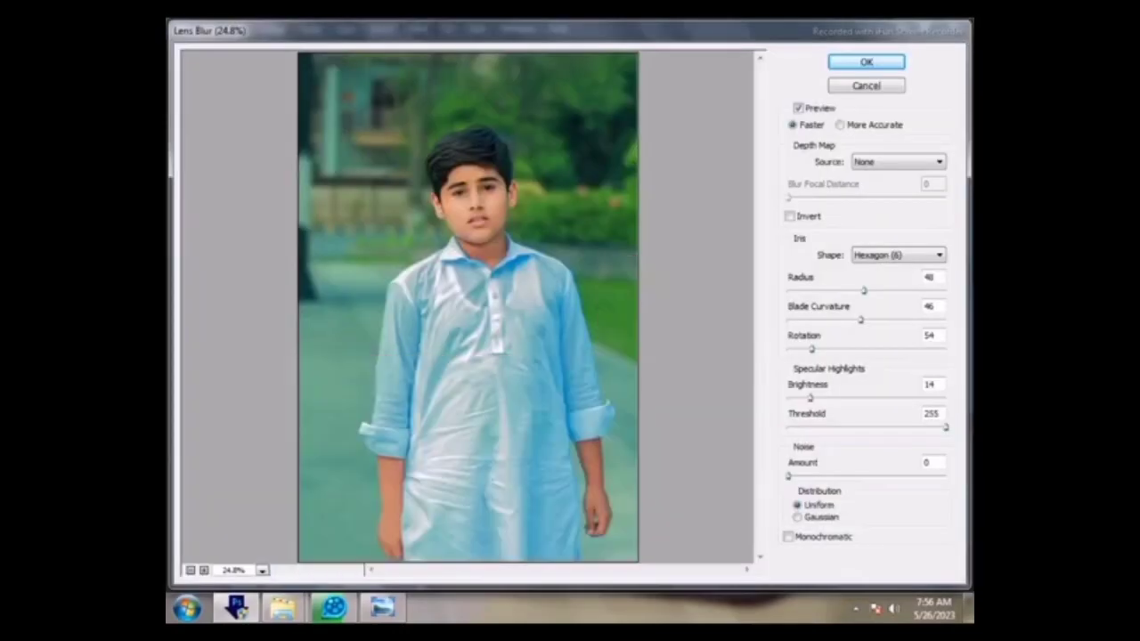
text(32)
key(Return)
Select the boy and reduce Blues and Aquas saturation in the Camera Raw HSL panel
right_click(538, 165)
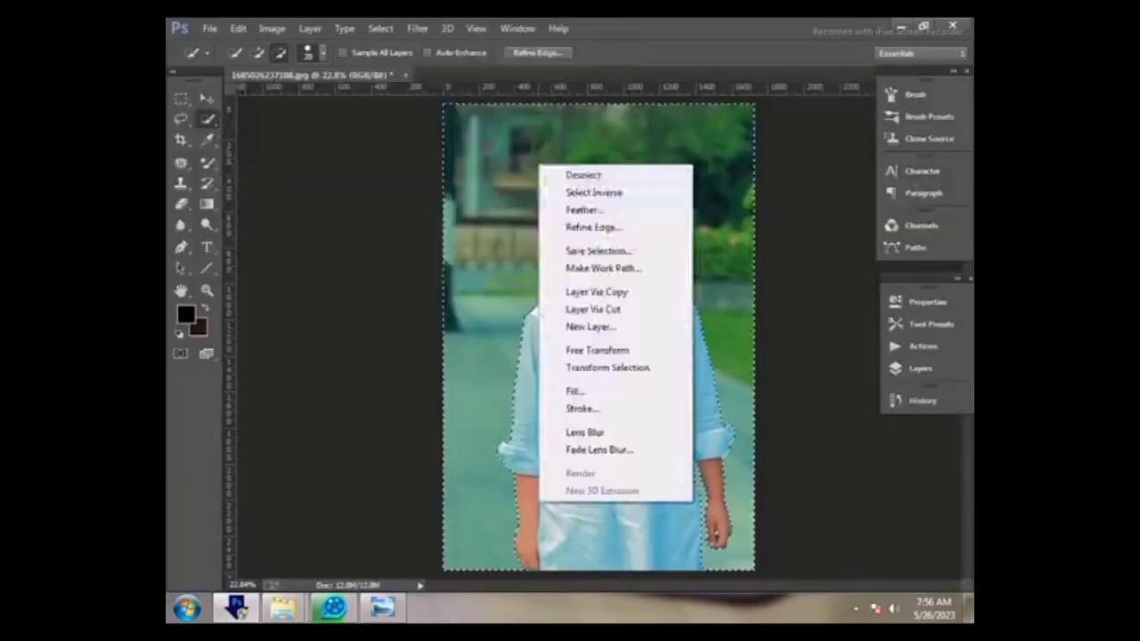
click(584, 175)
click(417, 27)
click(471, 116)
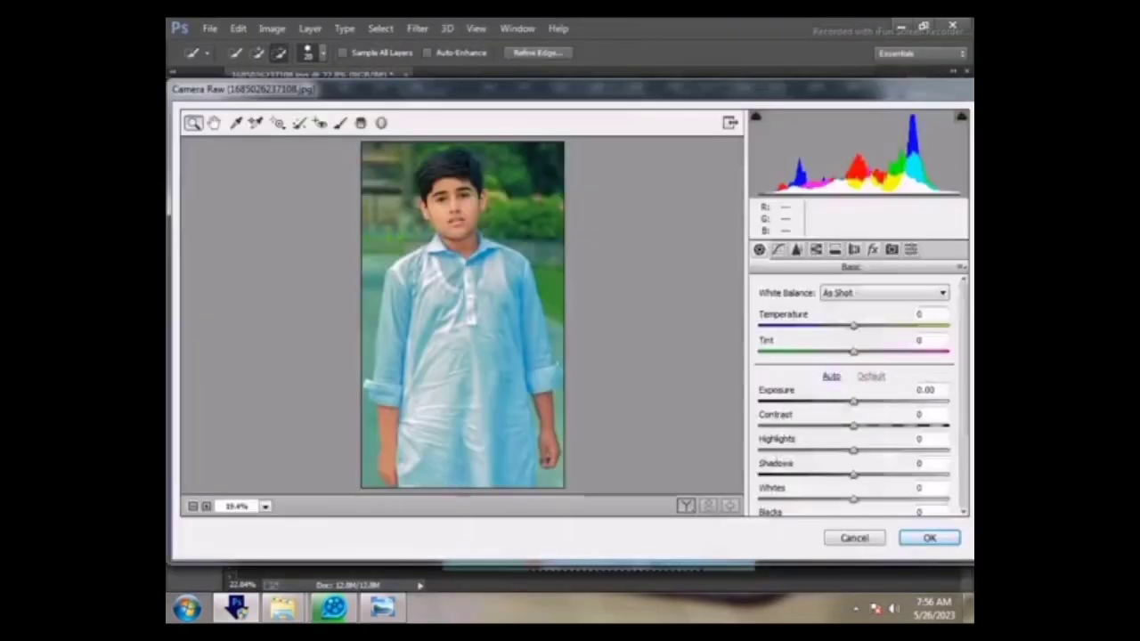
click(814, 250)
click(802, 310)
drag(853, 492, 802, 492)
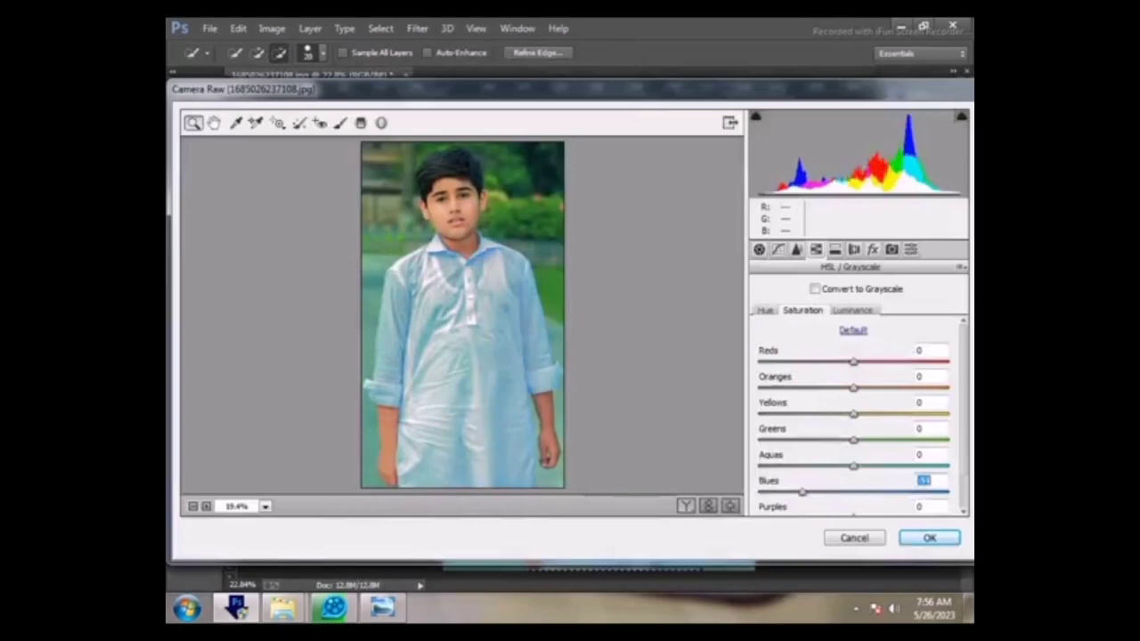
drag(853, 466, 787, 466)
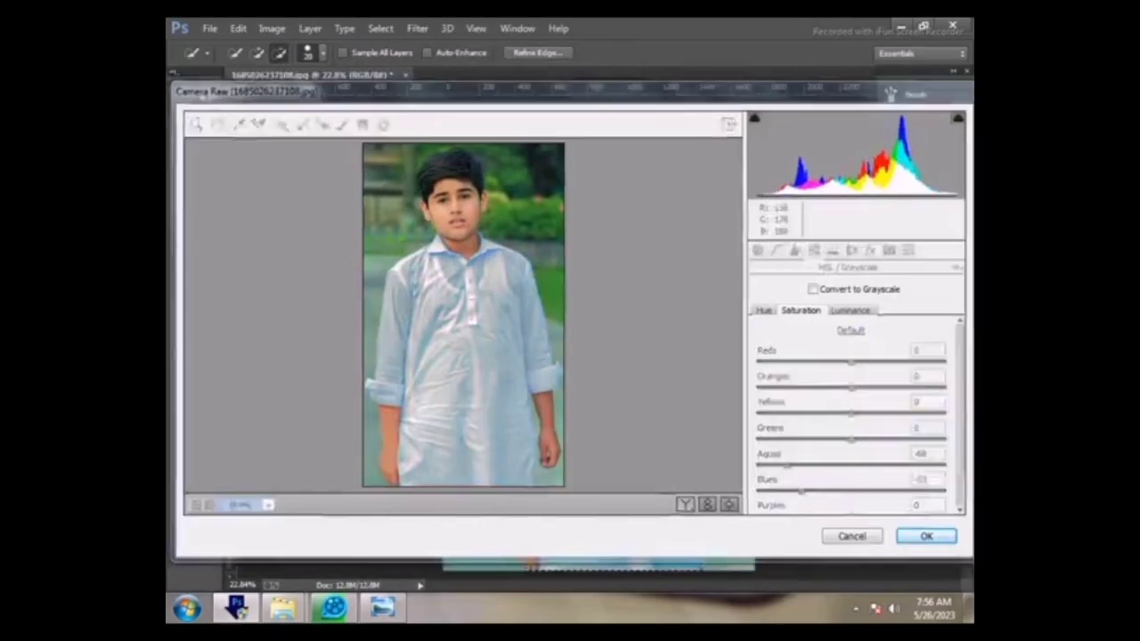
Clear the selection and zoom in on the boy's face
right_click(555, 251)
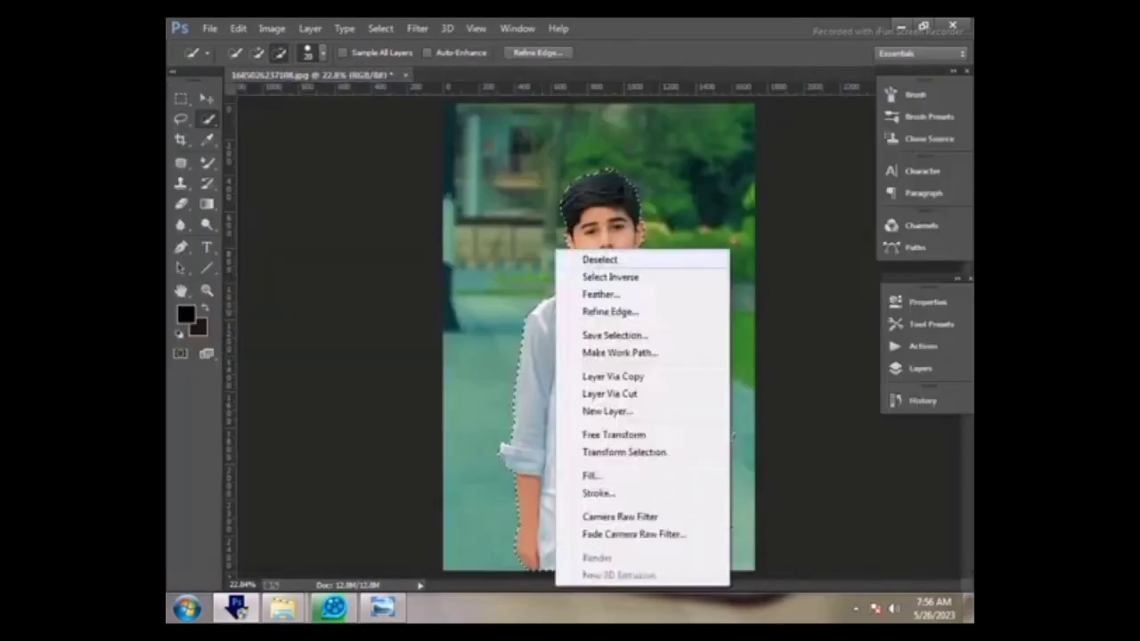
click(599, 259)
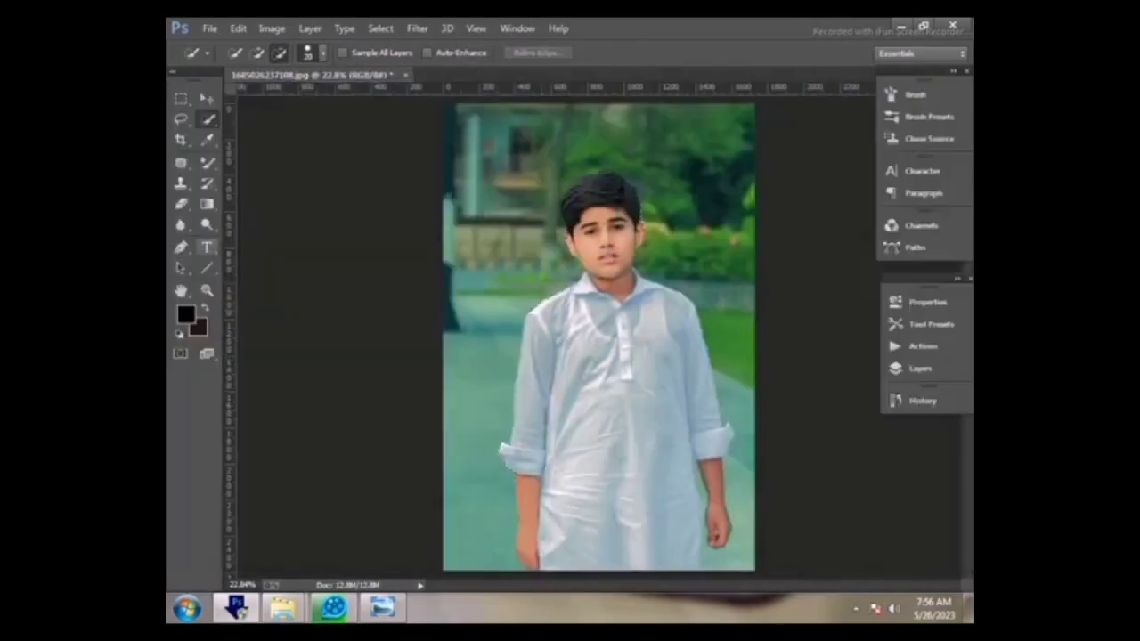
click(206, 290)
drag(525, 160, 685, 267)
Push the left side of the hair outward in Liquify with a size-250 warp brush, then size 125
click(417, 29)
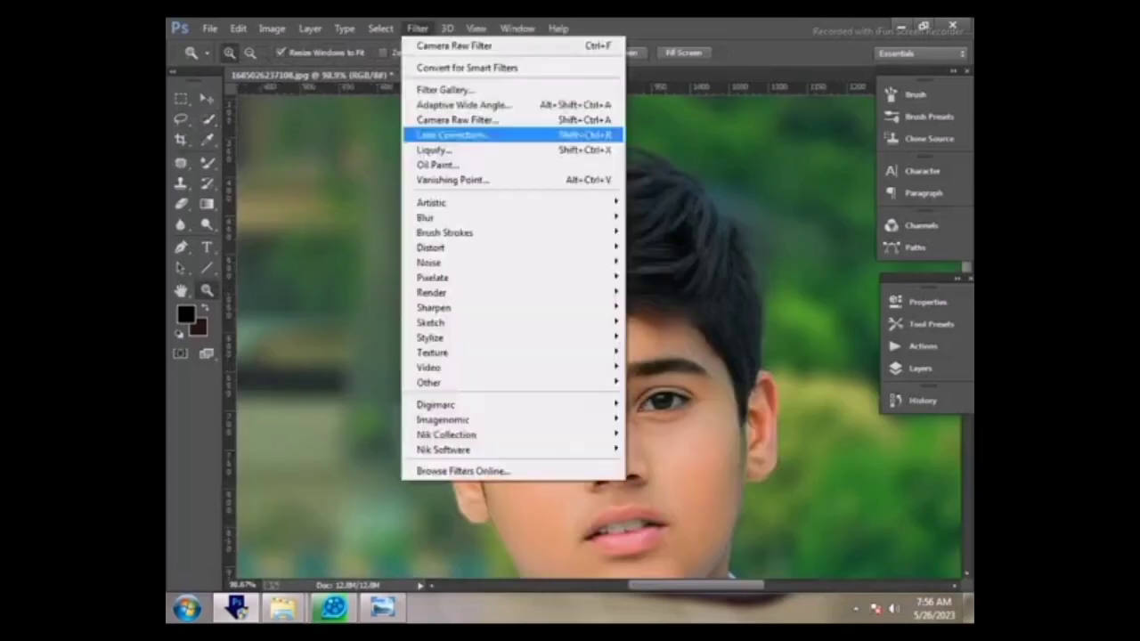
click(437, 148)
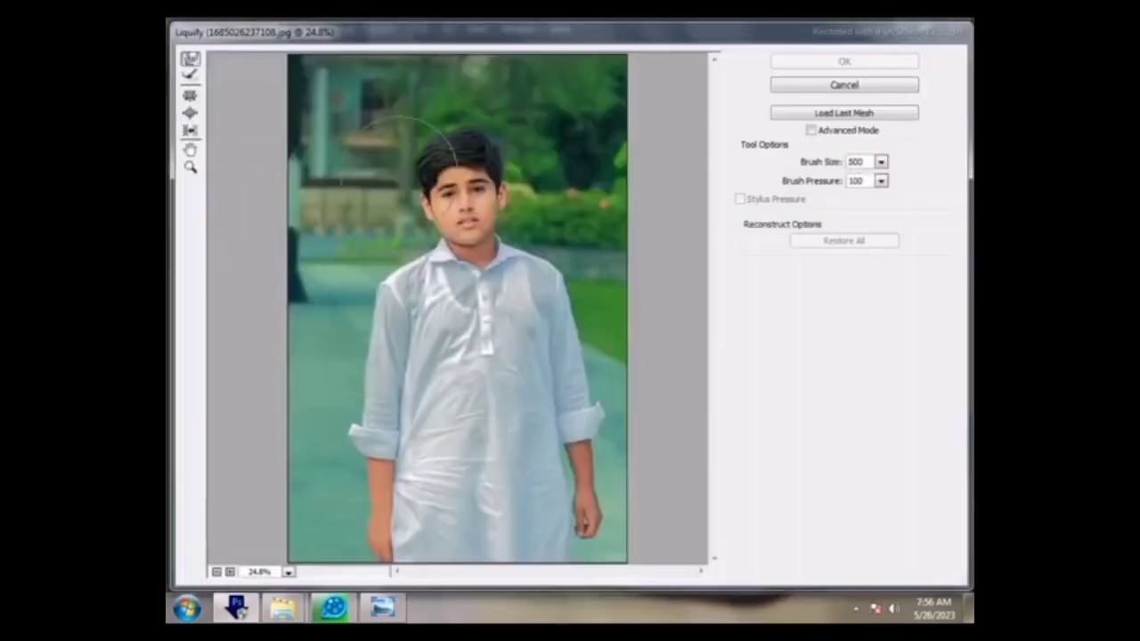
key(z)
drag(371, 130, 558, 224)
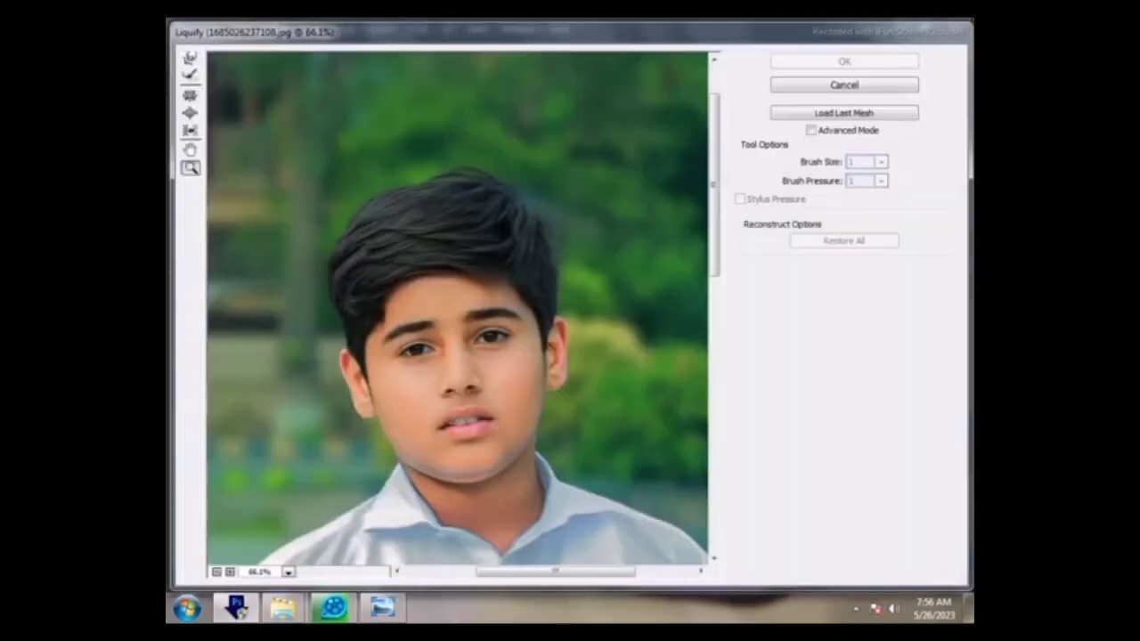
key(w)
key(bracketright)
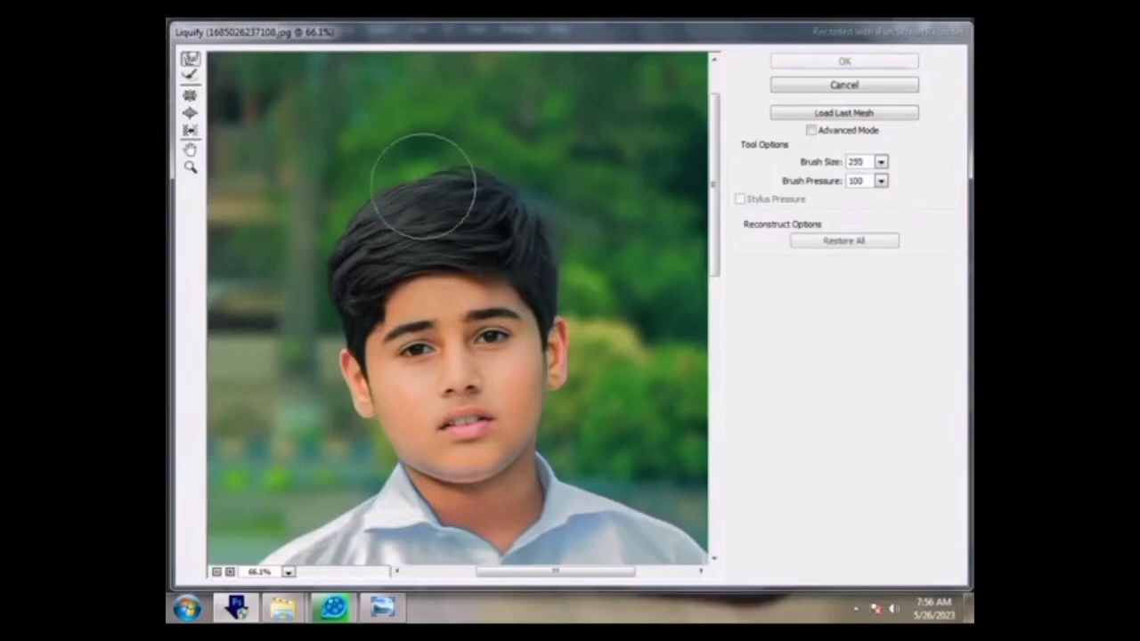
drag(358, 236, 348, 242)
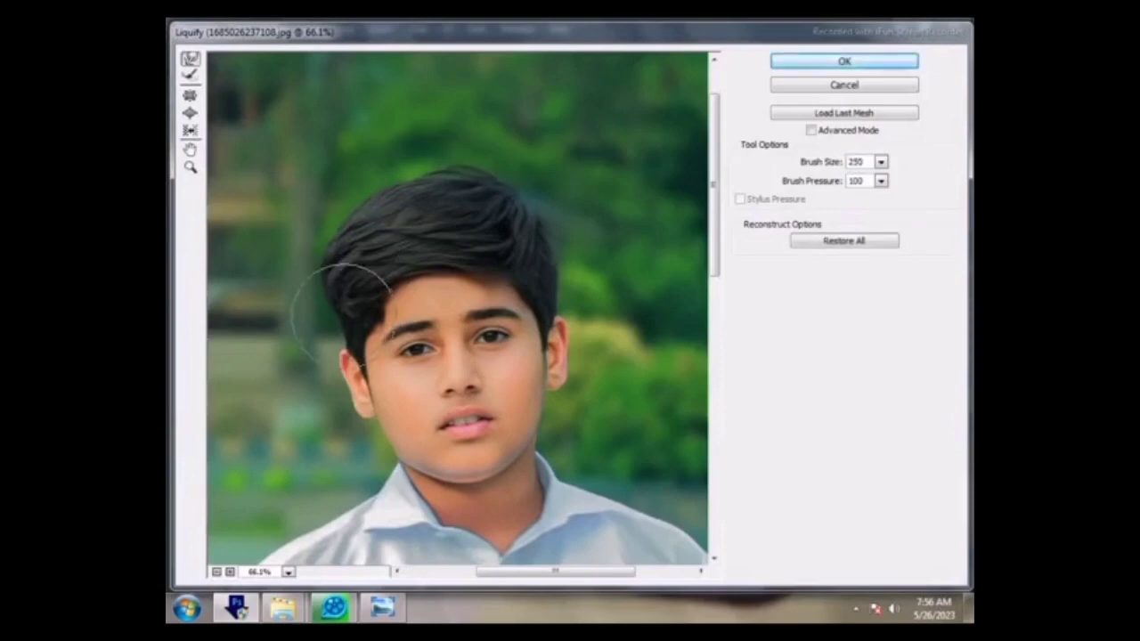
key(bracketleft)
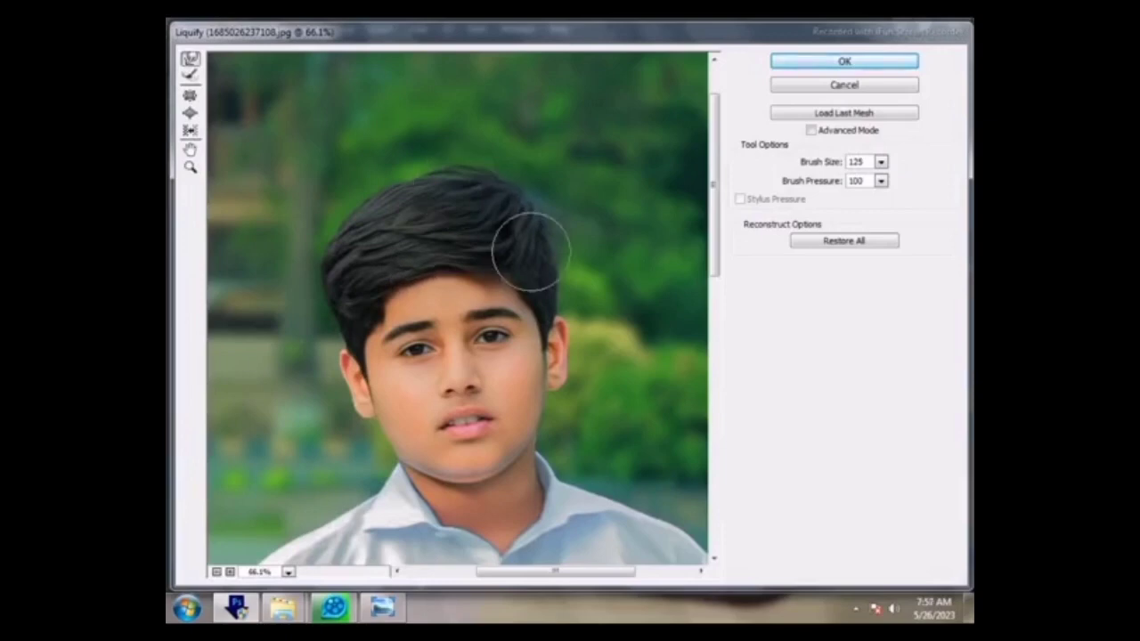
Apply the Liquify reshaping and fit the whole photo on screen
key(Return)
scroll(588, 338, down, 3)
drag(655, 254, 808, 363)
key(ctrl+0)
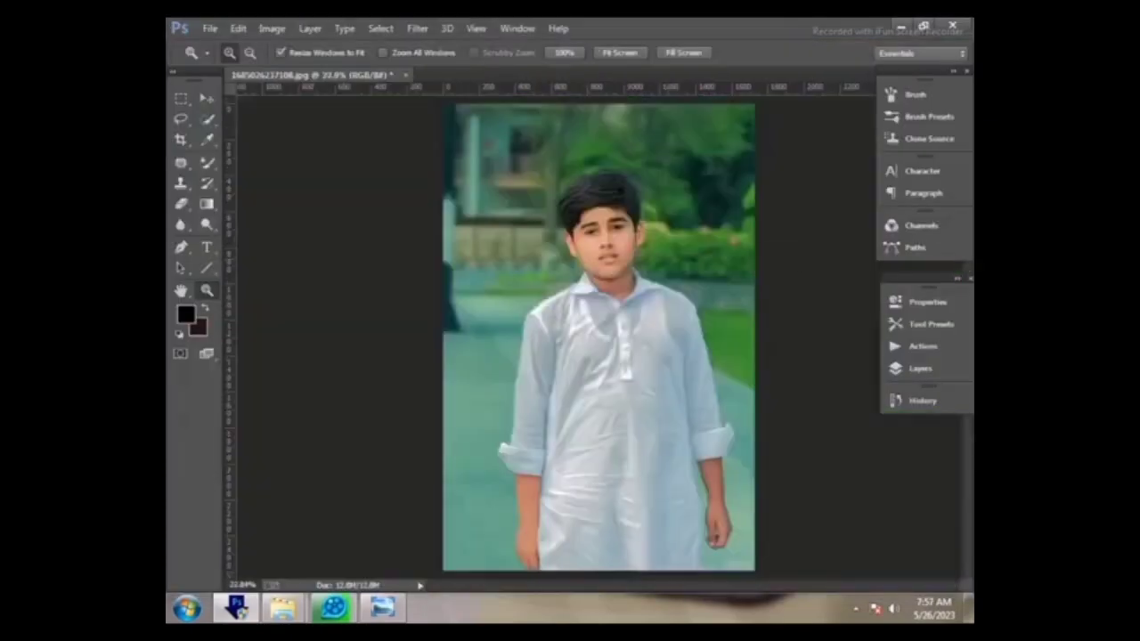
Duplicate the Background layer as Background copy
click(920, 368)
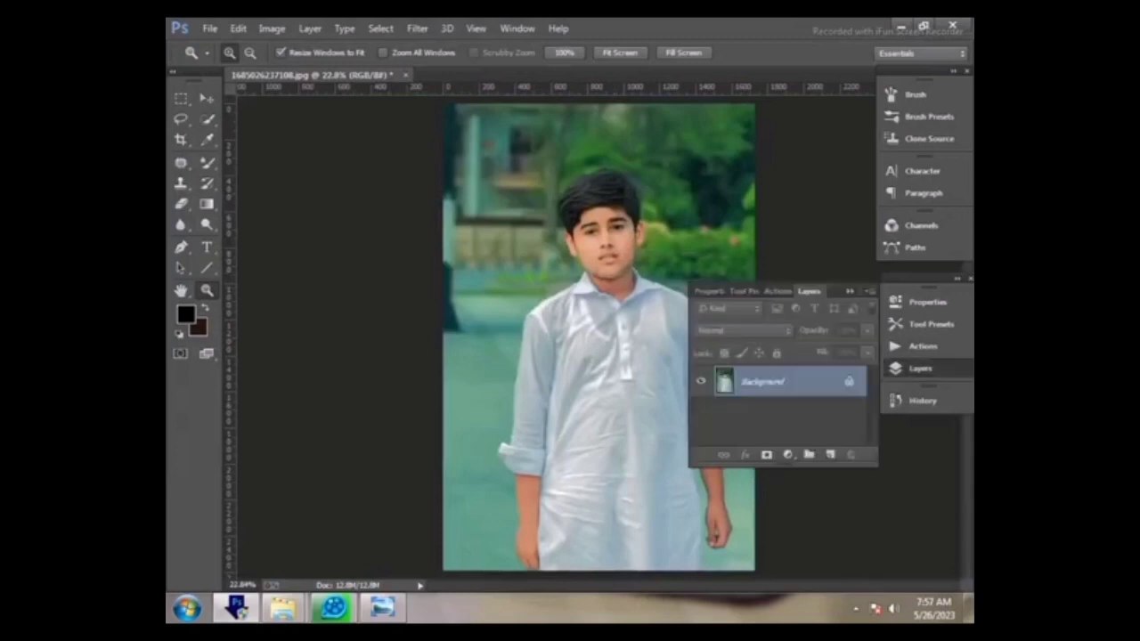
right_click(812, 383)
click(864, 412)
key(Return)
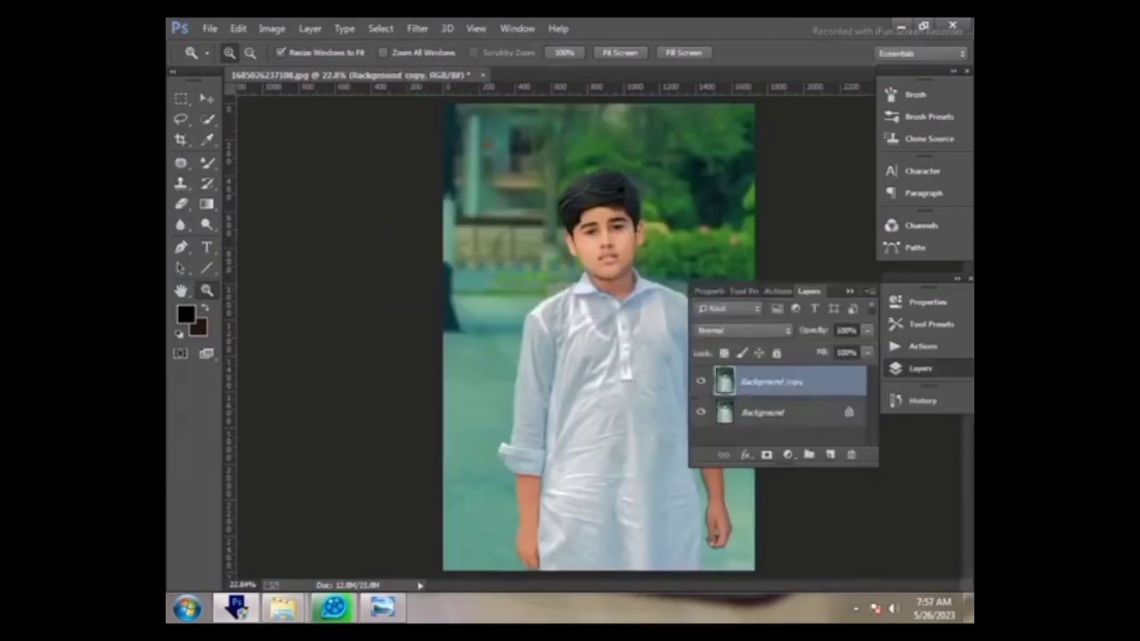
key(F7)
Apply the High Pass filter to the Background copy layer
click(920, 368)
click(417, 28)
mouse_move(514, 382)
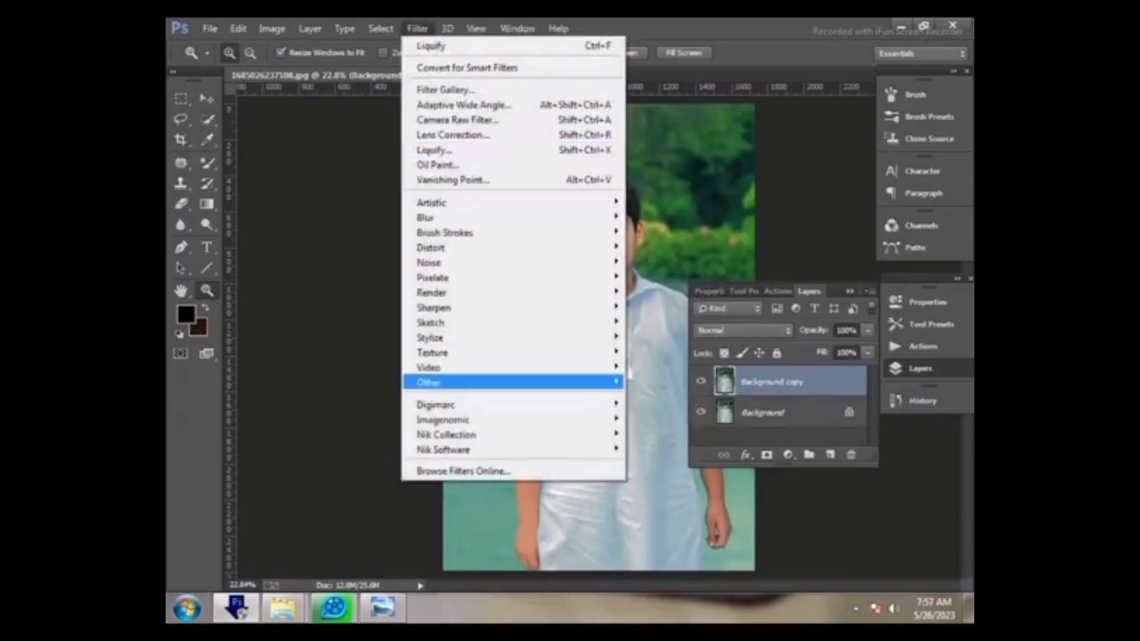
click(659, 396)
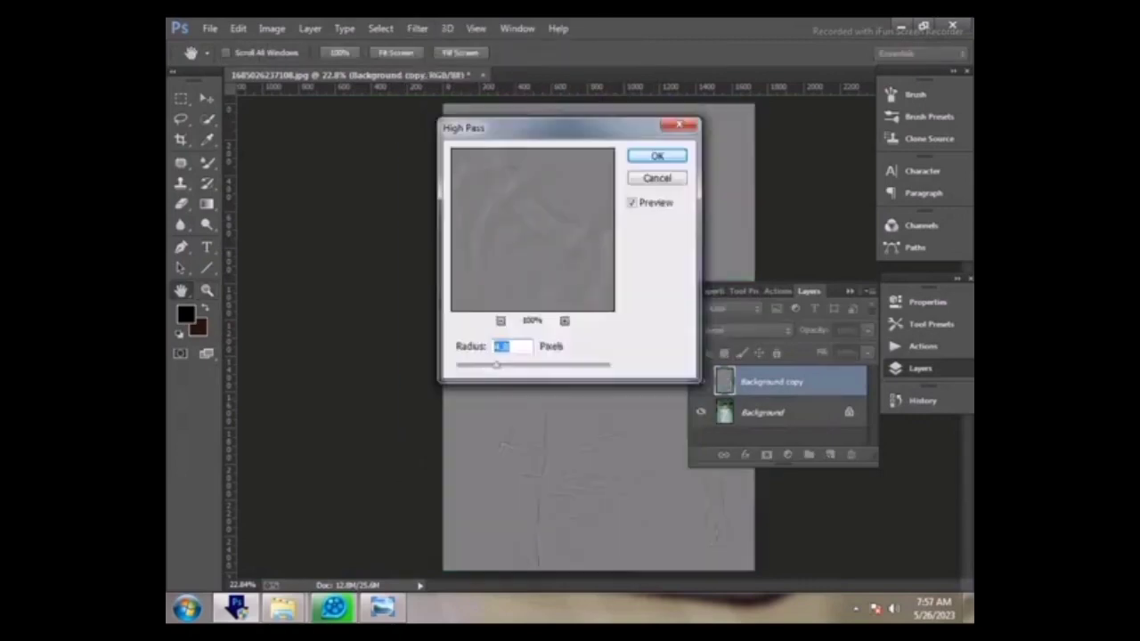
key(Return)
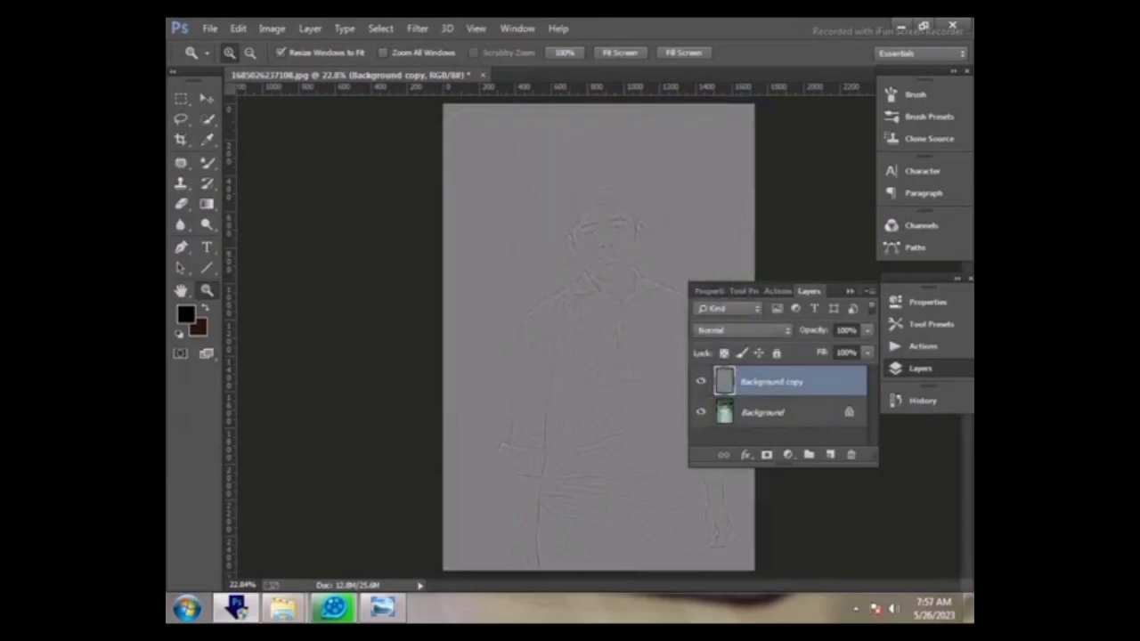
Set the Background copy's blend mode to Overlay
click(743, 330)
click(721, 86)
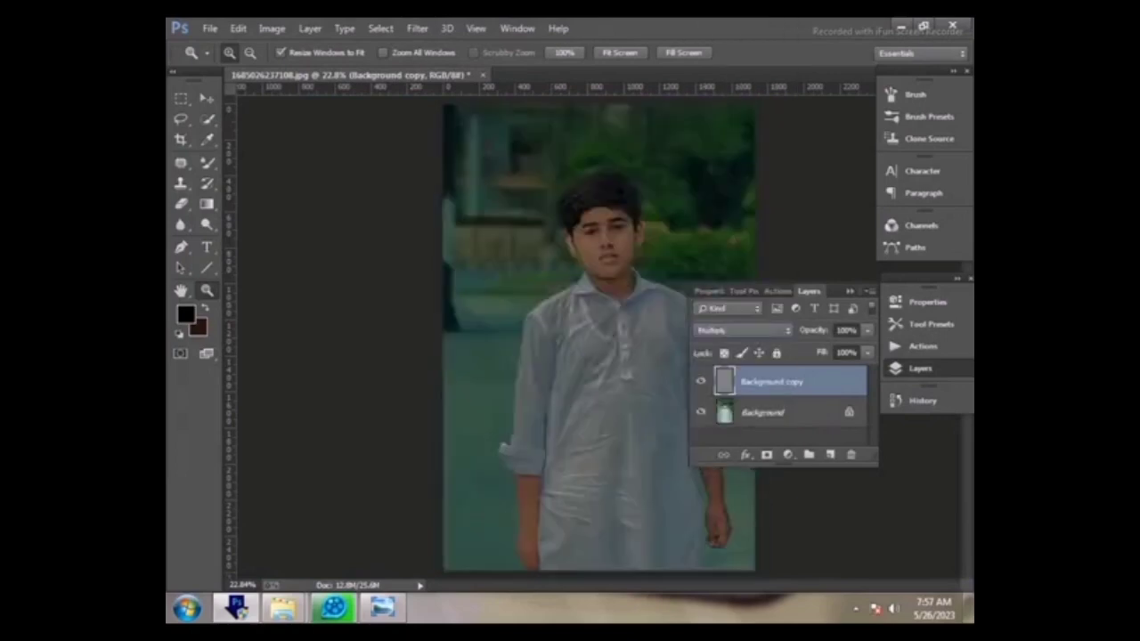
key(Down)
key(Down)
key(Down)
key(Down)
key(Down)
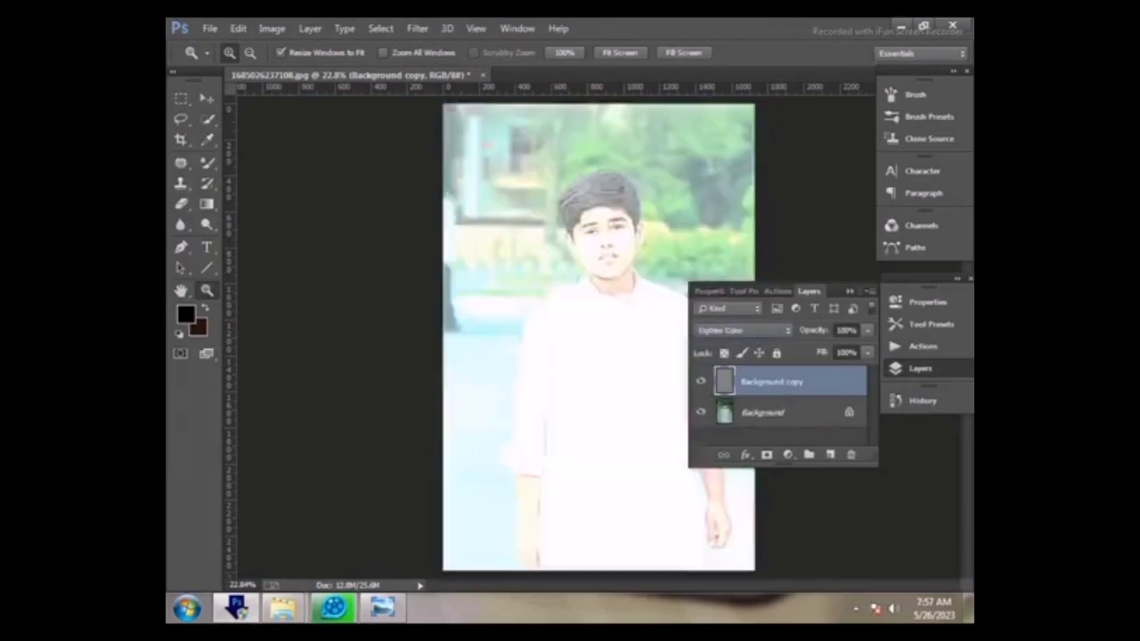
key(Down)
key(Down)
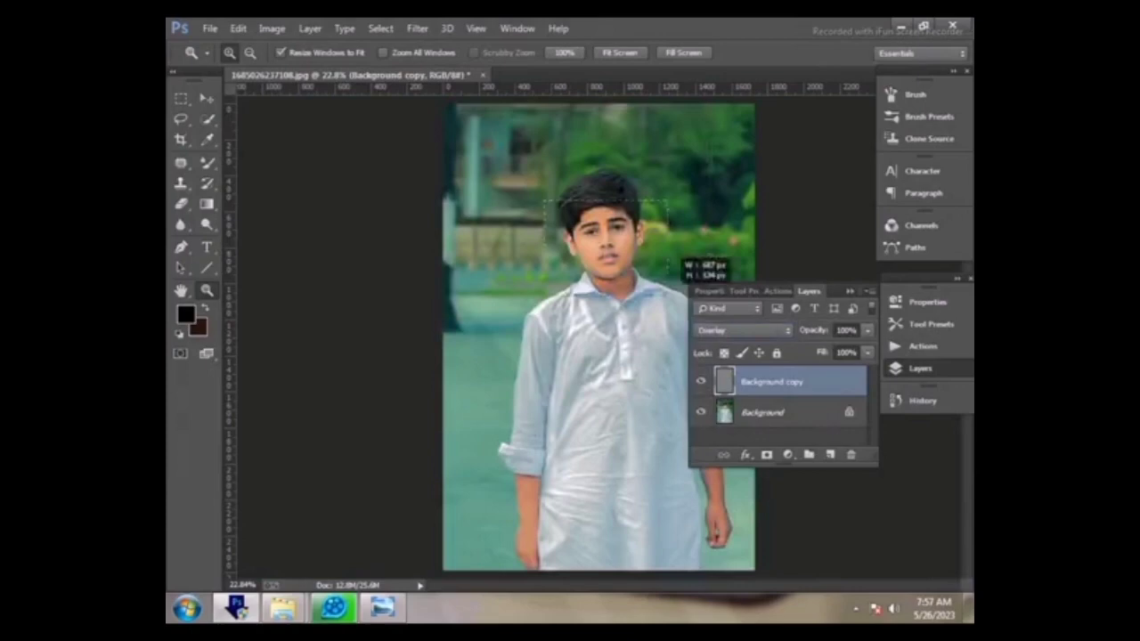
Zoom in on the boy's face and target the original Background layer with the Mixer Brush
drag(526, 178, 678, 258)
scroll(597, 337, right, 5)
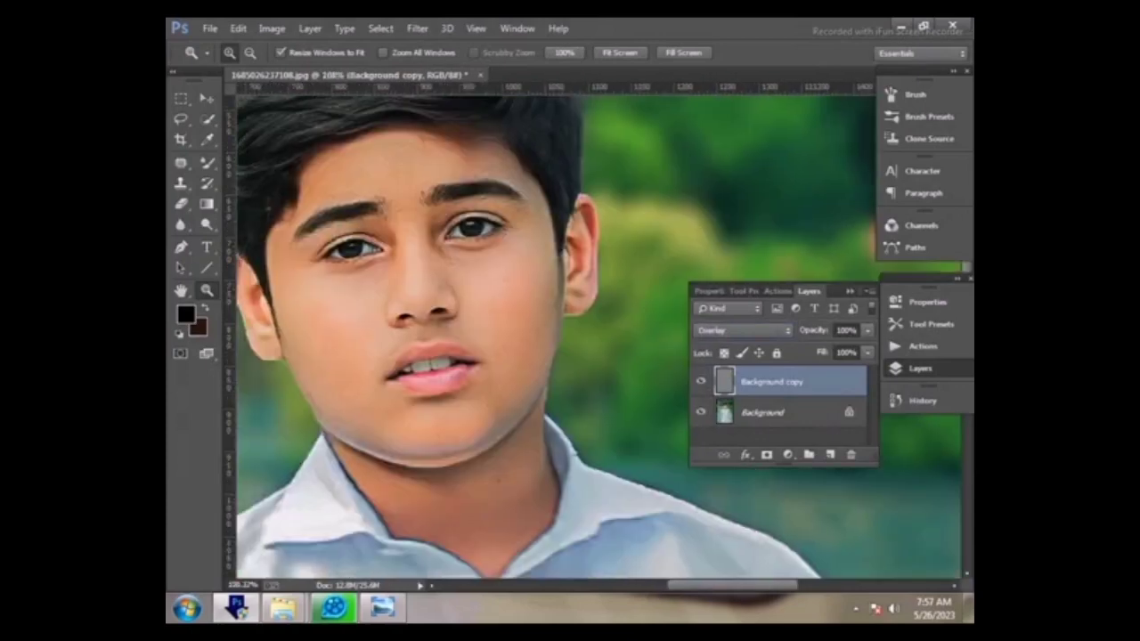
key(b)
key(alt+bracketleft)
Hide the High Pass copy and smooth the boy's hair with a smaller Mixer Brush
key(bracketleft)
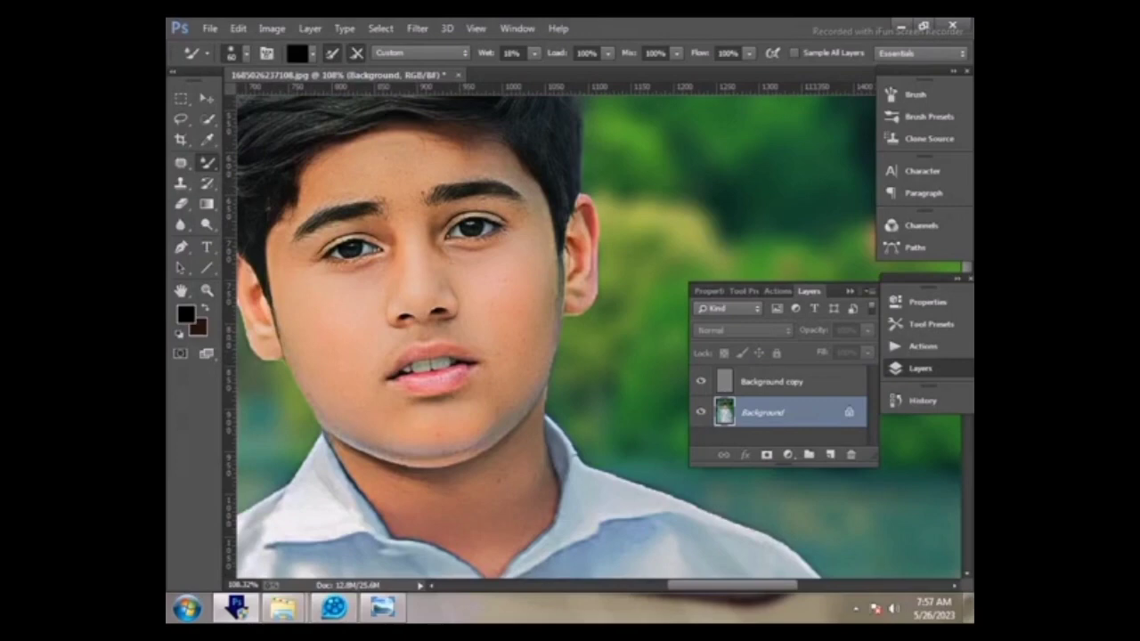
click(700, 381)
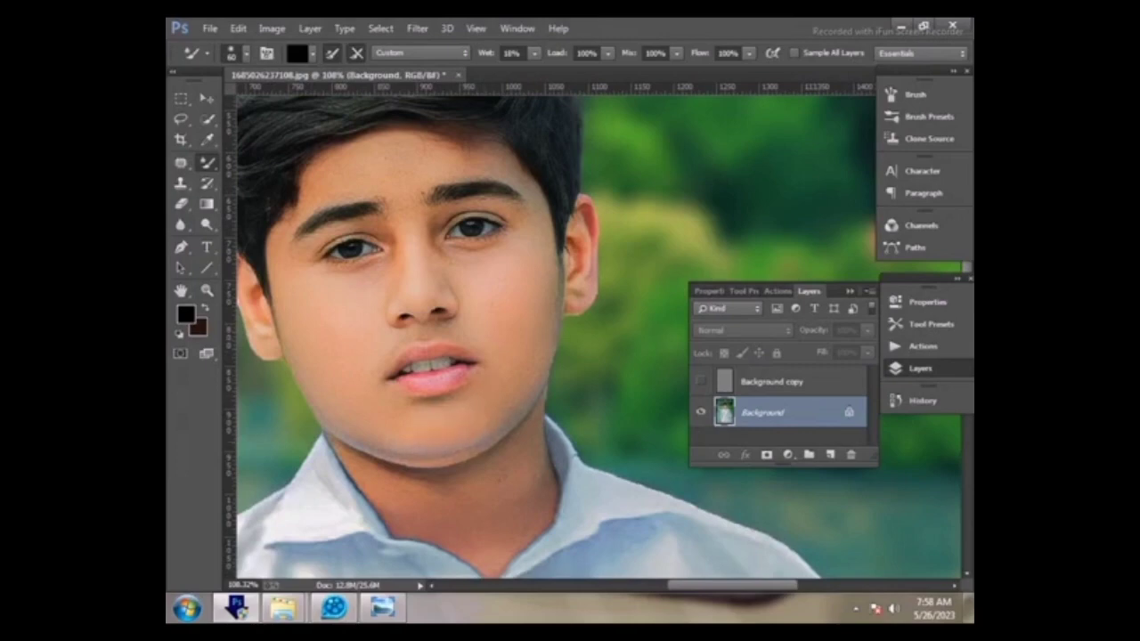
scroll(552, 338, up, 2)
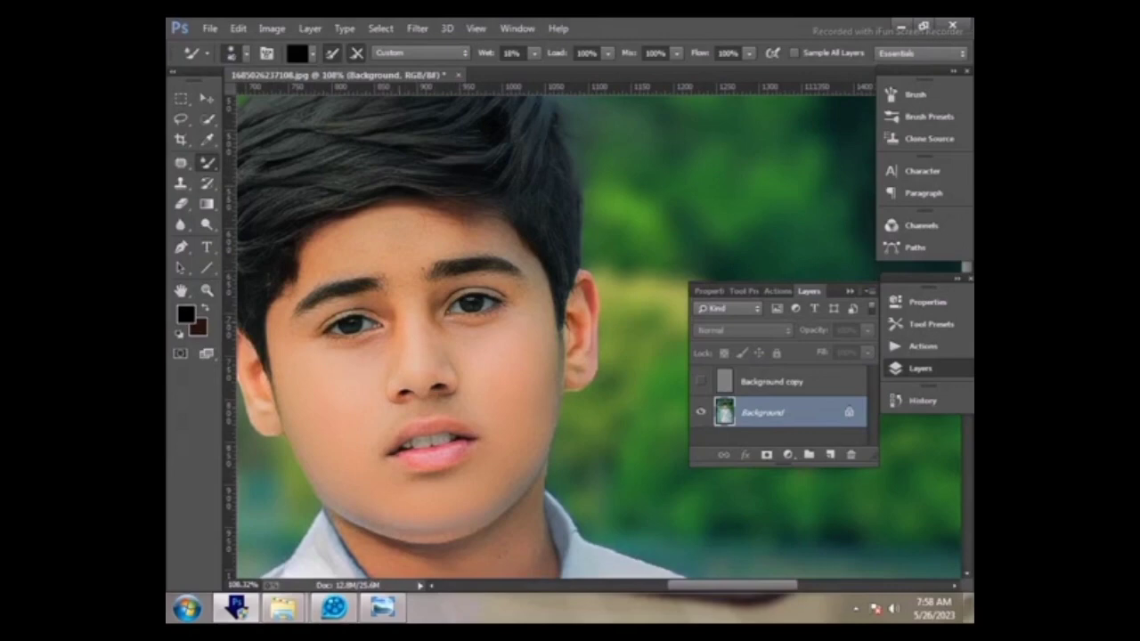
scroll(592, 337, up, 3)
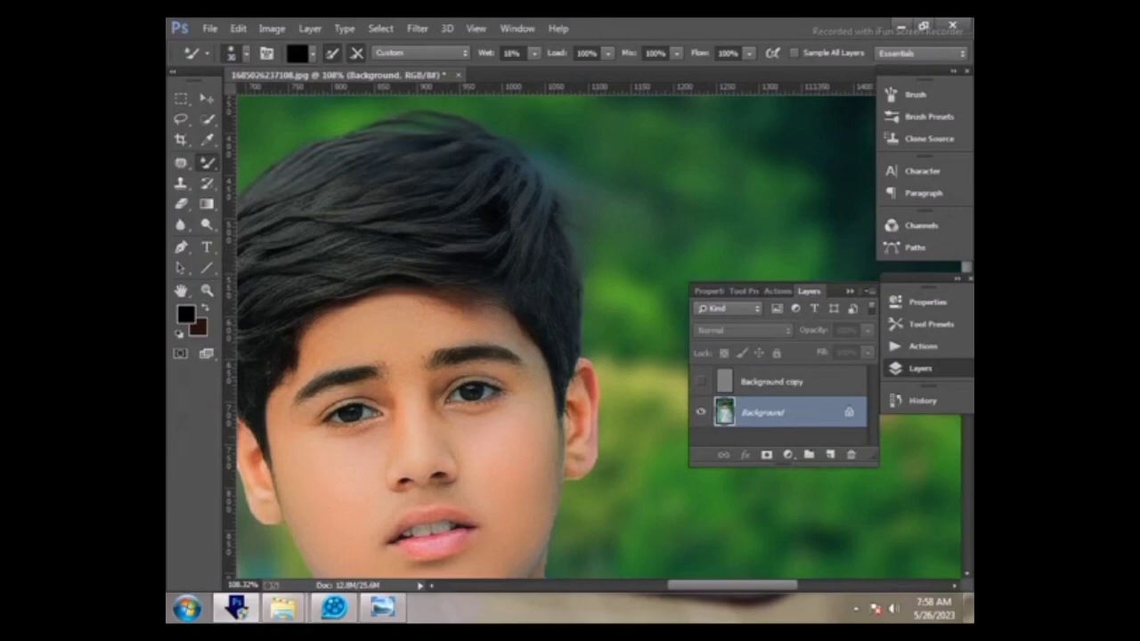
scroll(552, 339, down, 5)
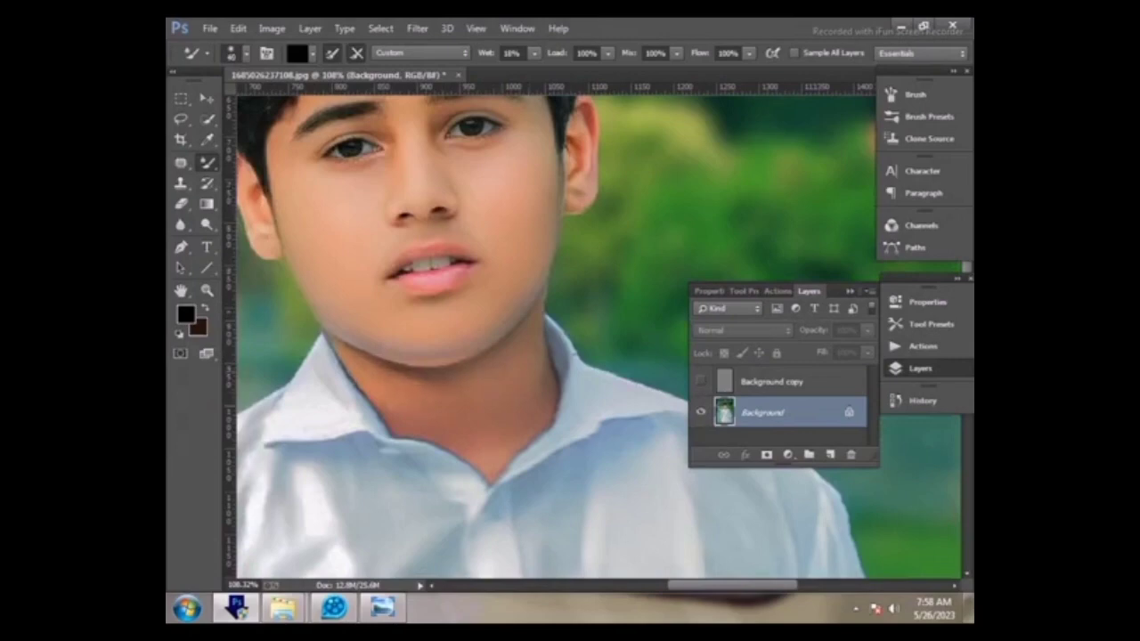
scroll(553, 339, up, 2)
scroll(553, 339, left, 3)
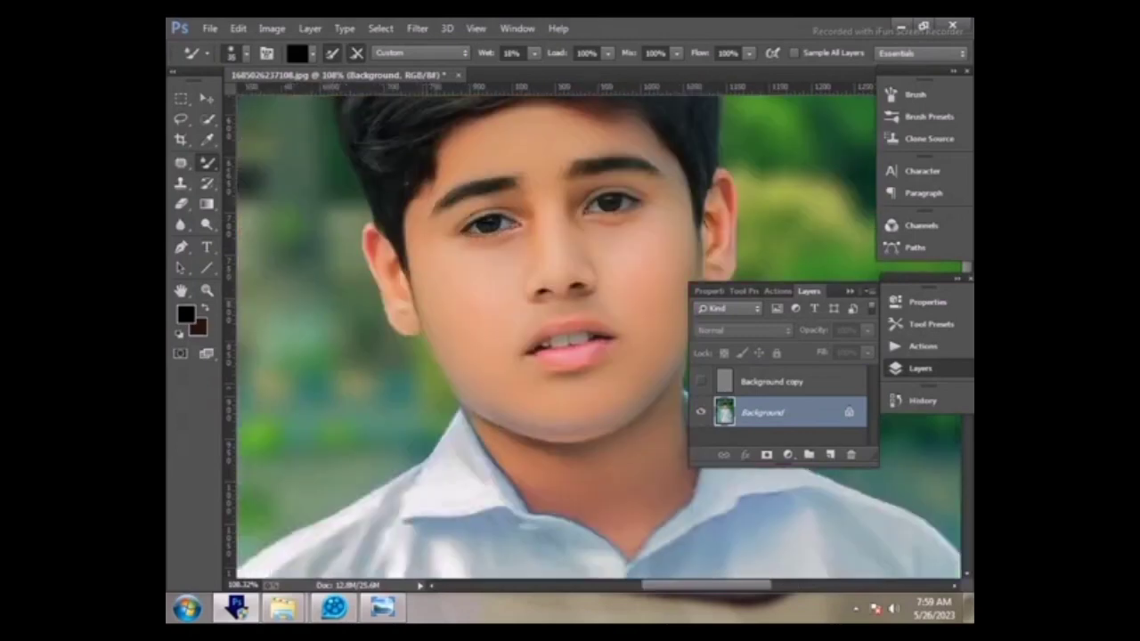
scroll(588, 338, up, 1)
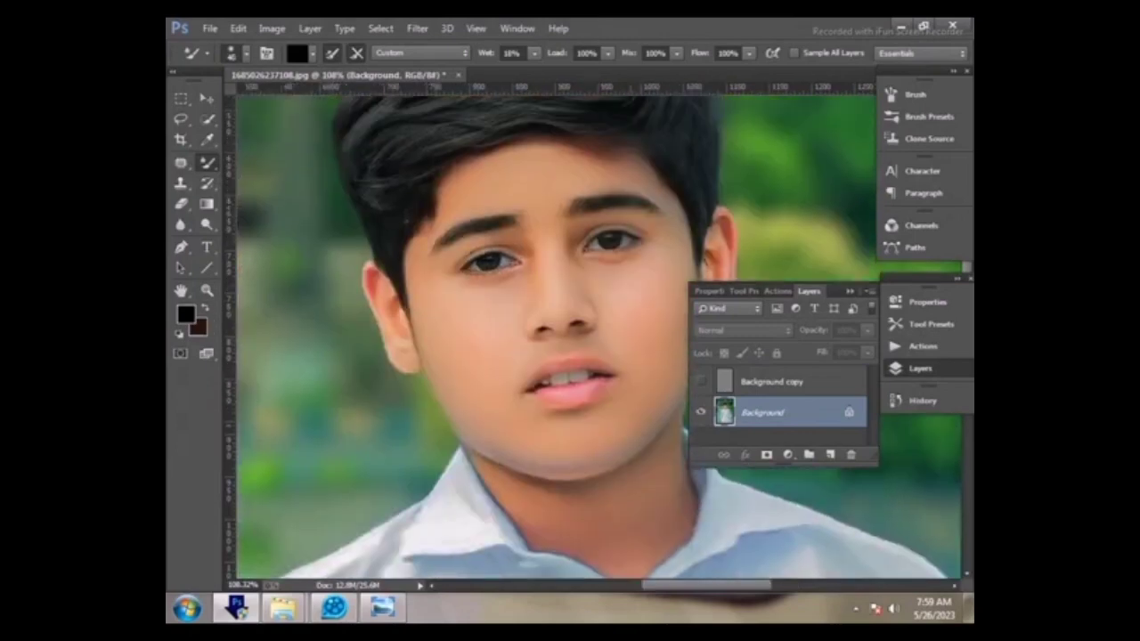
scroll(588, 338, right, 2)
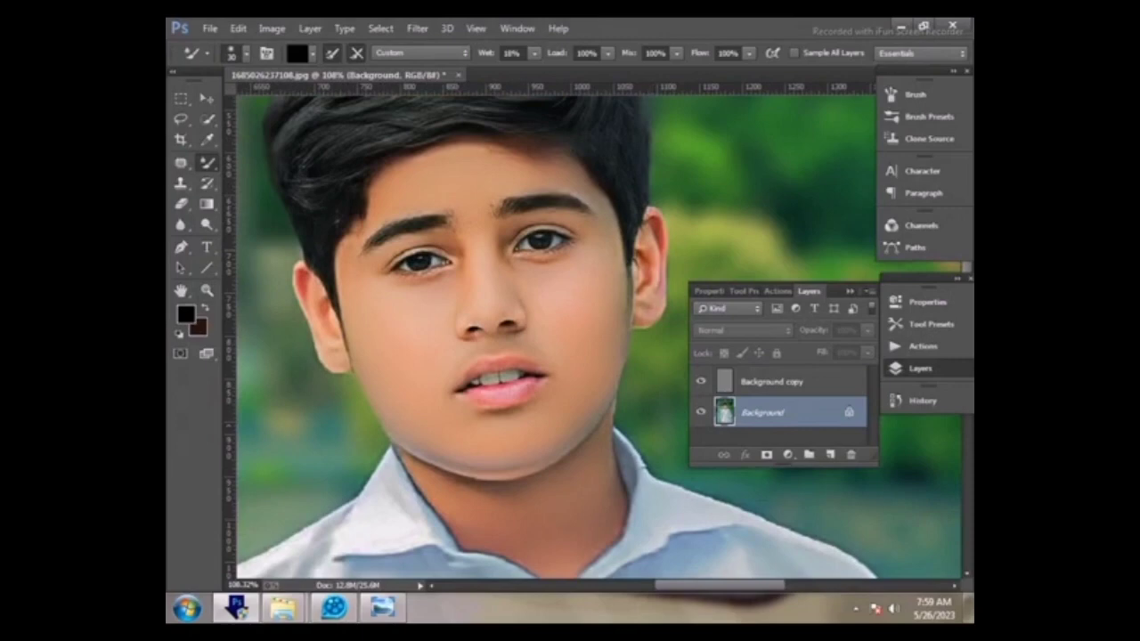
Select the High Pass copy layer and lower its Fill to 17%
key(alt+bracketright)
click(866, 352)
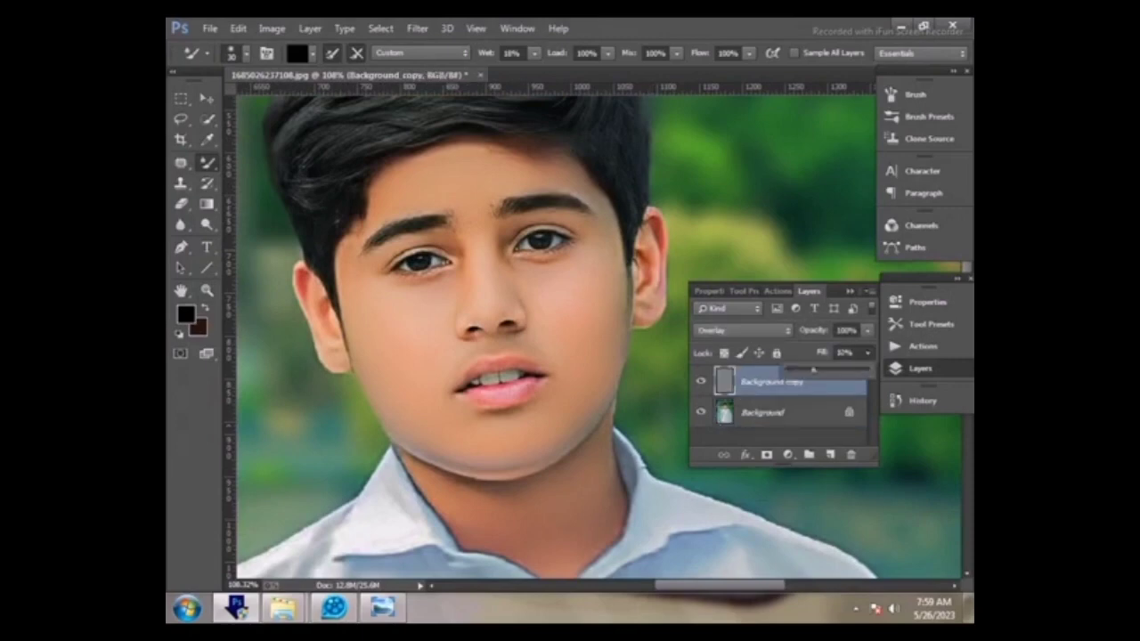
drag(869, 370, 799, 370)
Fit the photo on screen, then zoom and pan to inspect the white kurta
key(z)
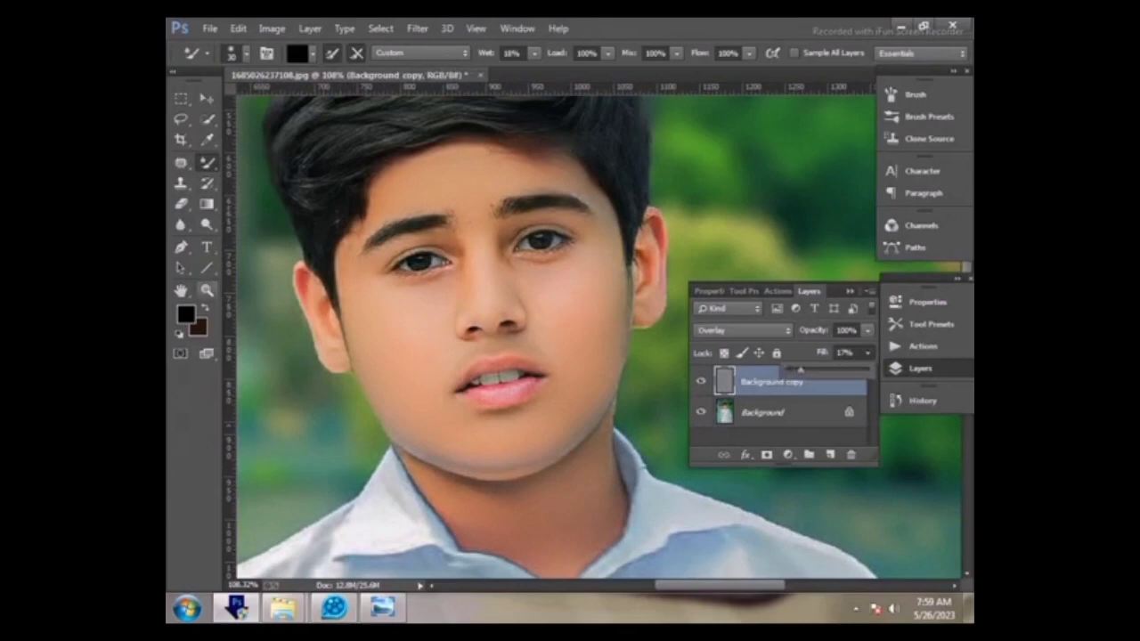
right_click(392, 374)
click(436, 383)
click(498, 437)
right_click(445, 435)
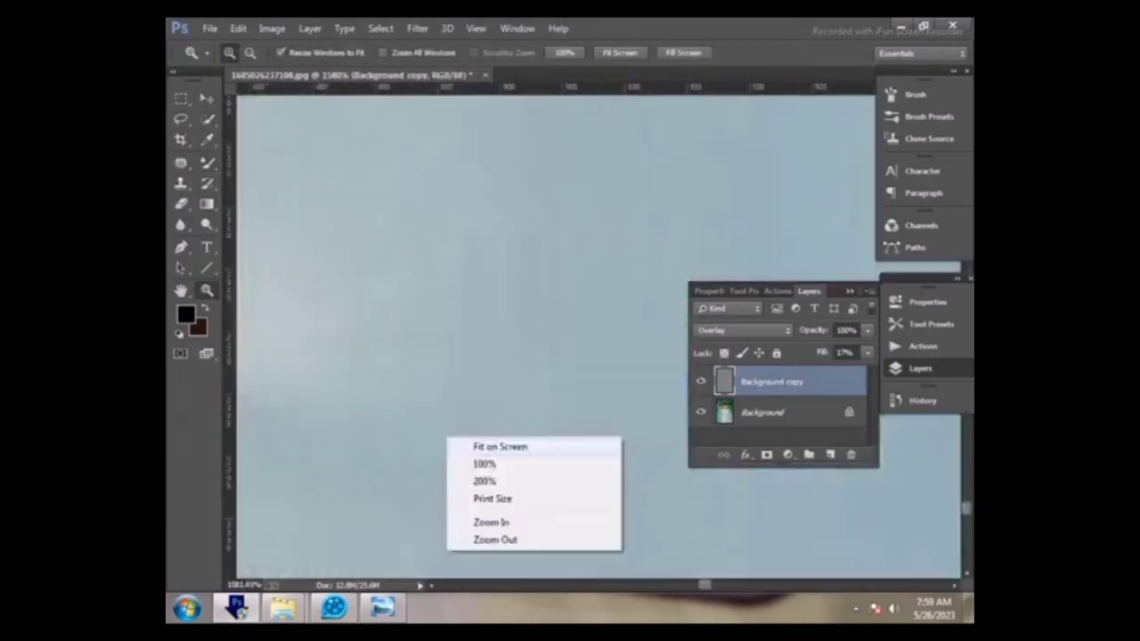
click(472, 442)
drag(490, 415, 753, 559)
key(b)
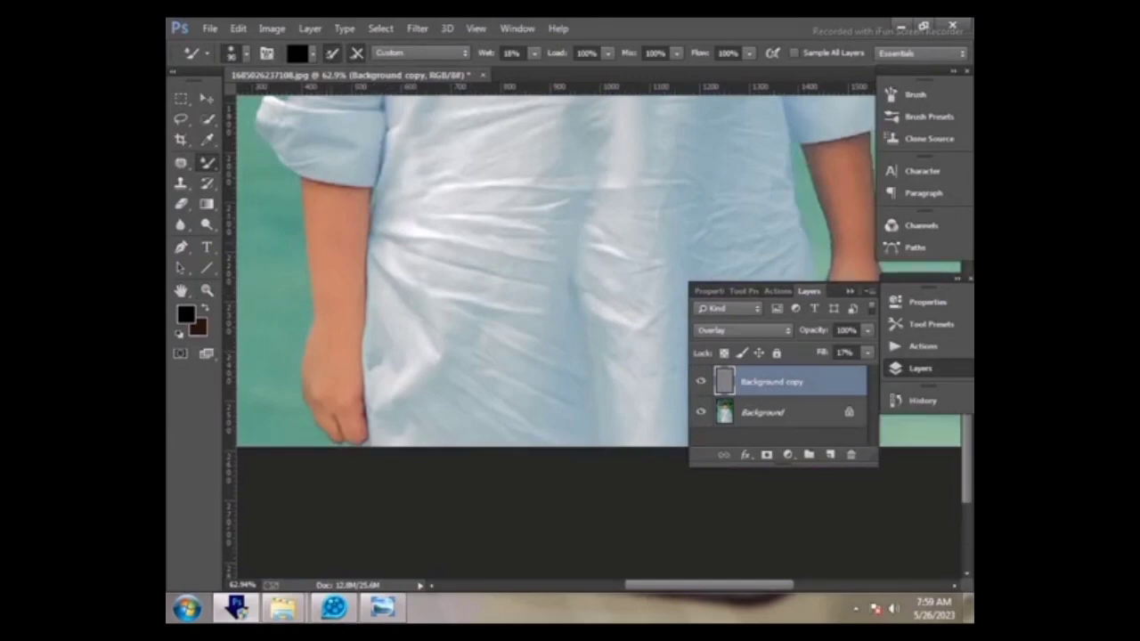
scroll(463, 294, right, 5)
scroll(463, 293, up, 1)
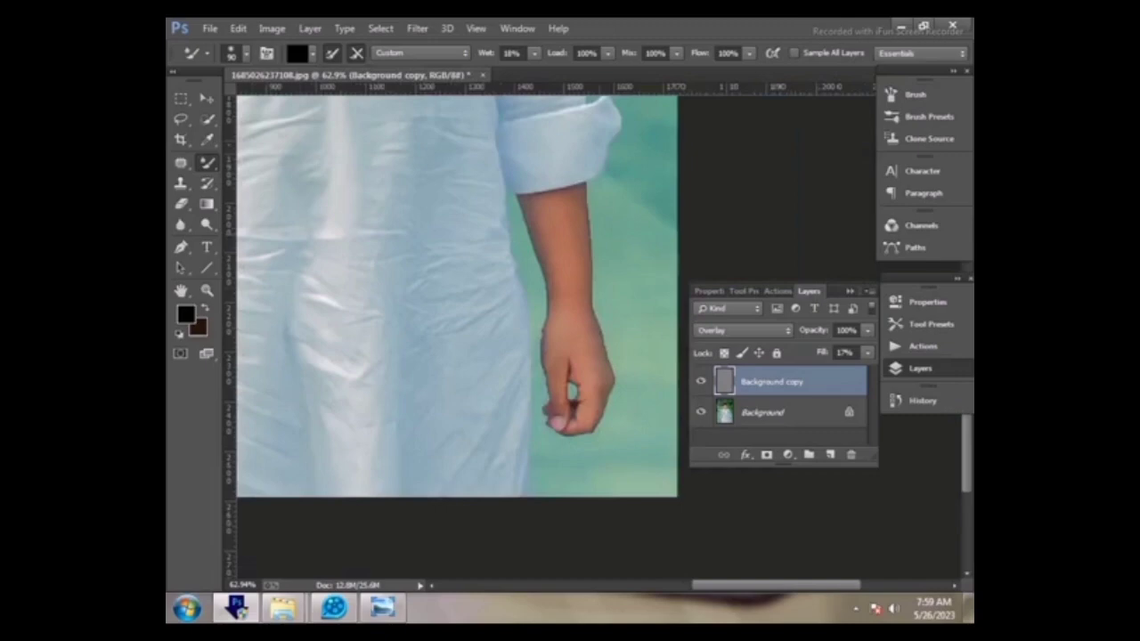
key(z)
right_click(364, 277)
Fit the photo on screen and dismiss an empty Camera Raw preview
click(392, 286)
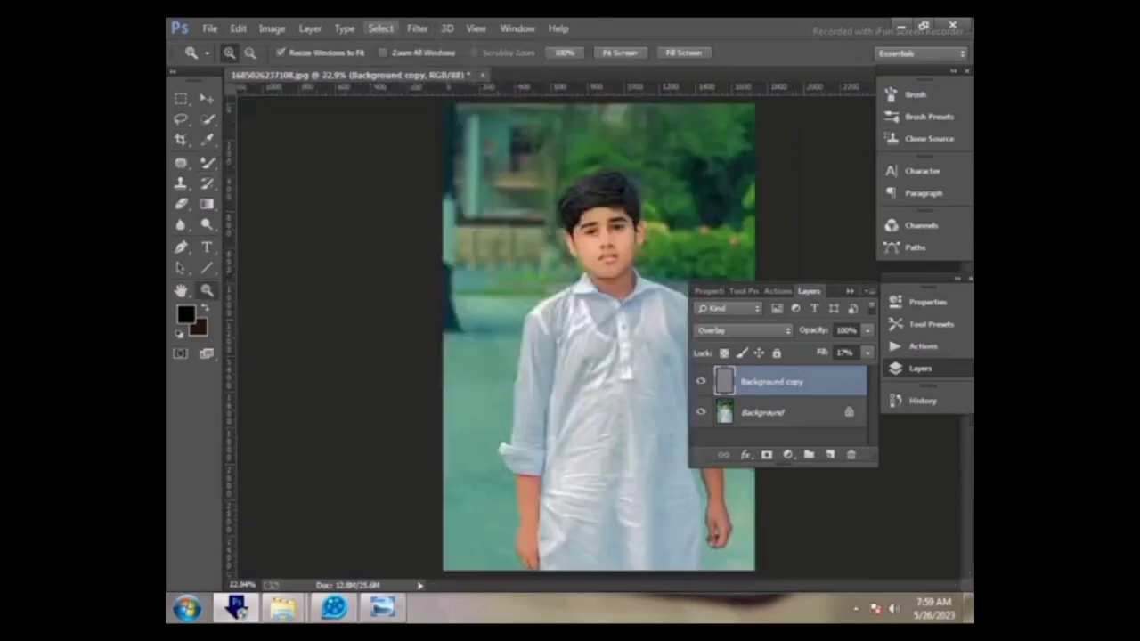
click(417, 28)
click(445, 120)
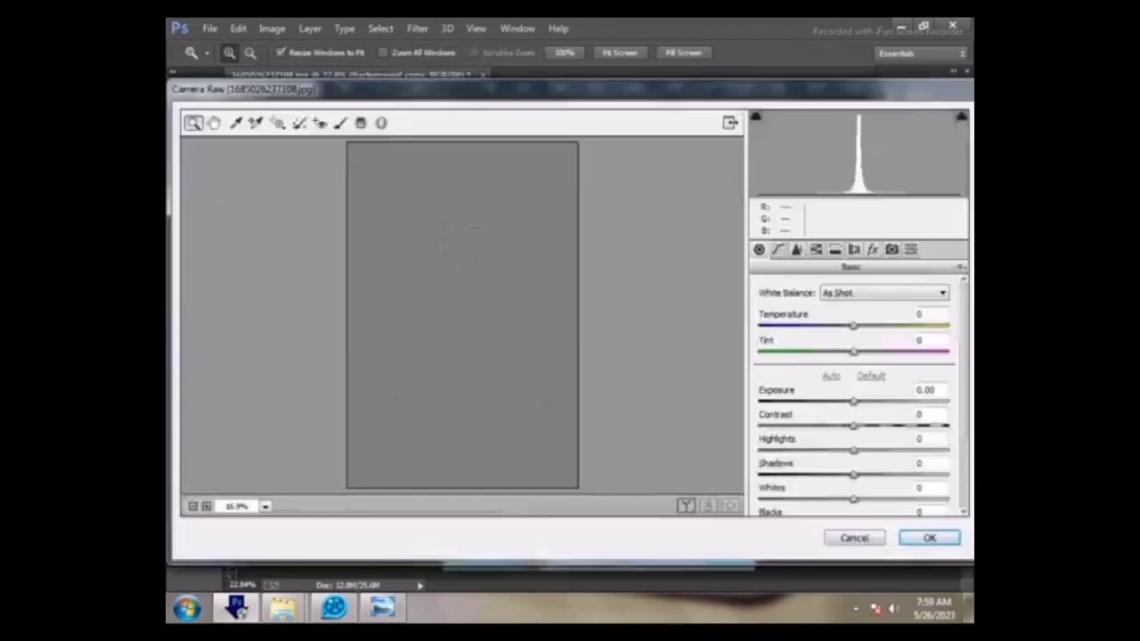
click(928, 538)
Run Camera Raw on the Background layer with Oranges saturation -10 and Reds +20
click(763, 412)
click(416, 28)
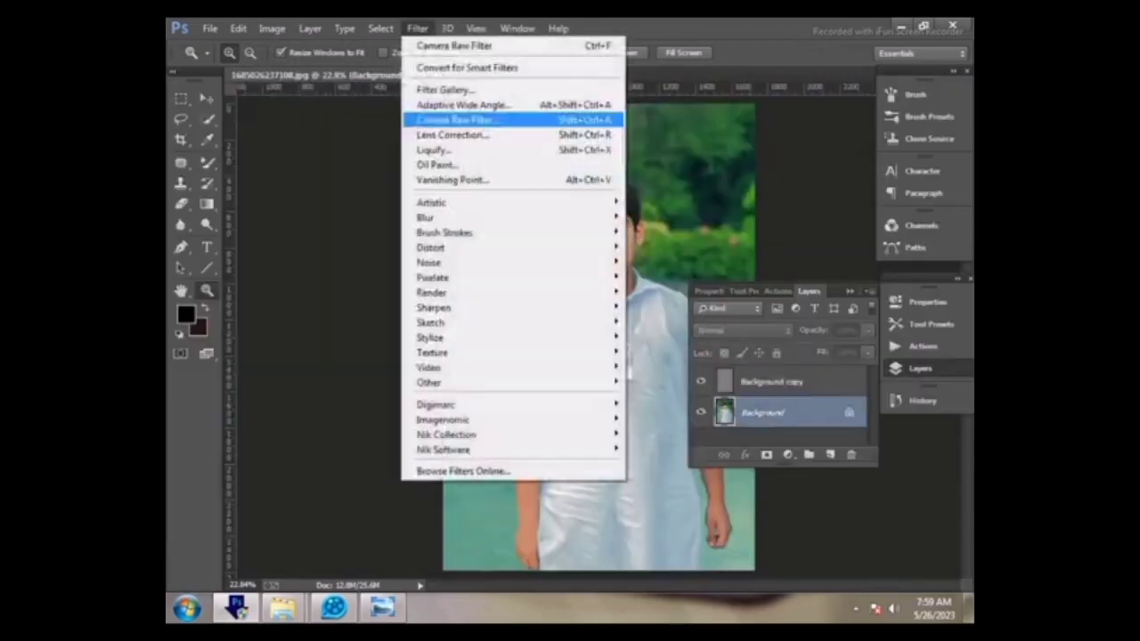
click(454, 119)
click(926, 414)
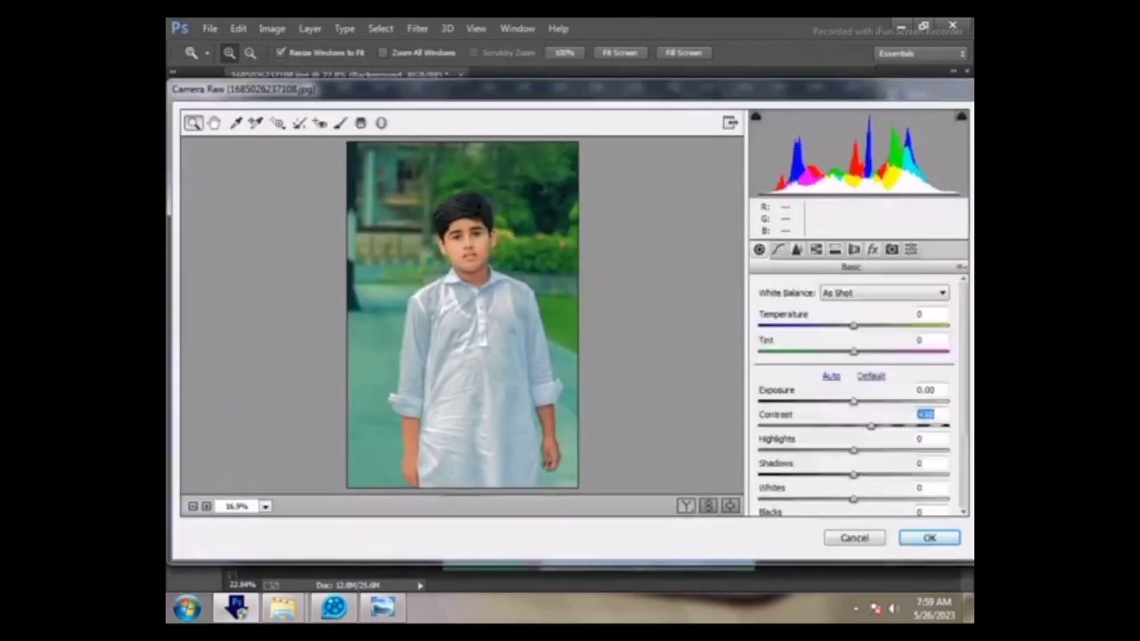
click(815, 249)
click(802, 309)
click(931, 377)
text(-10)
click(931, 350)
text(+20)
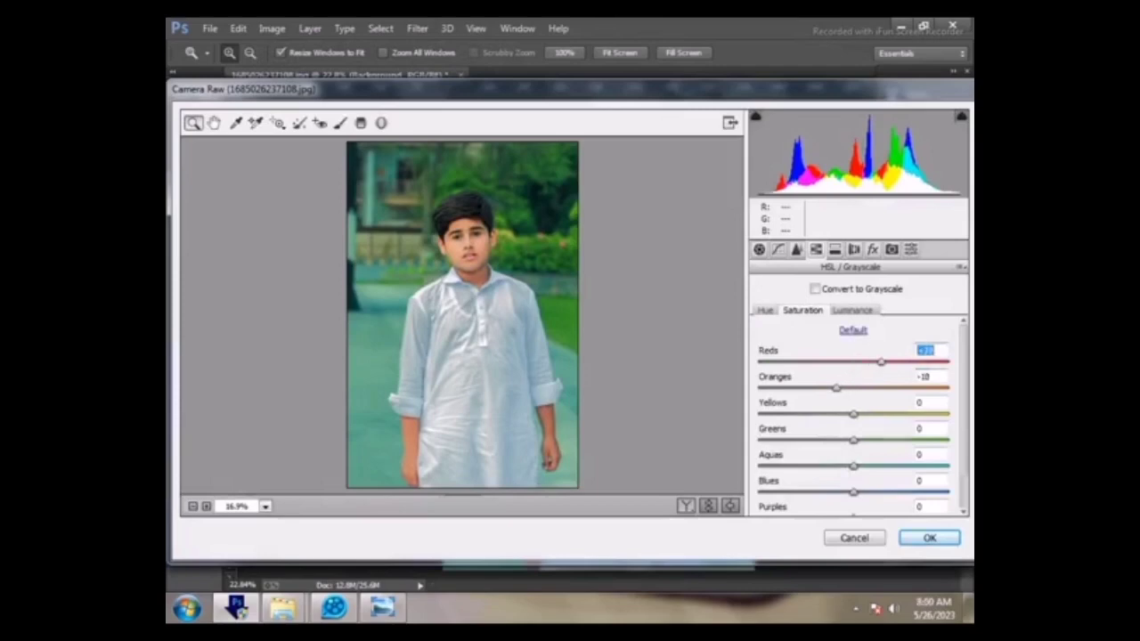
Raise Reds luminance +25, desaturate Purples, Magentas, Blues and Aquas, and apply Camera Raw
click(853, 310)
click(926, 350)
text(+25)
scroll(853, 414, down, 2)
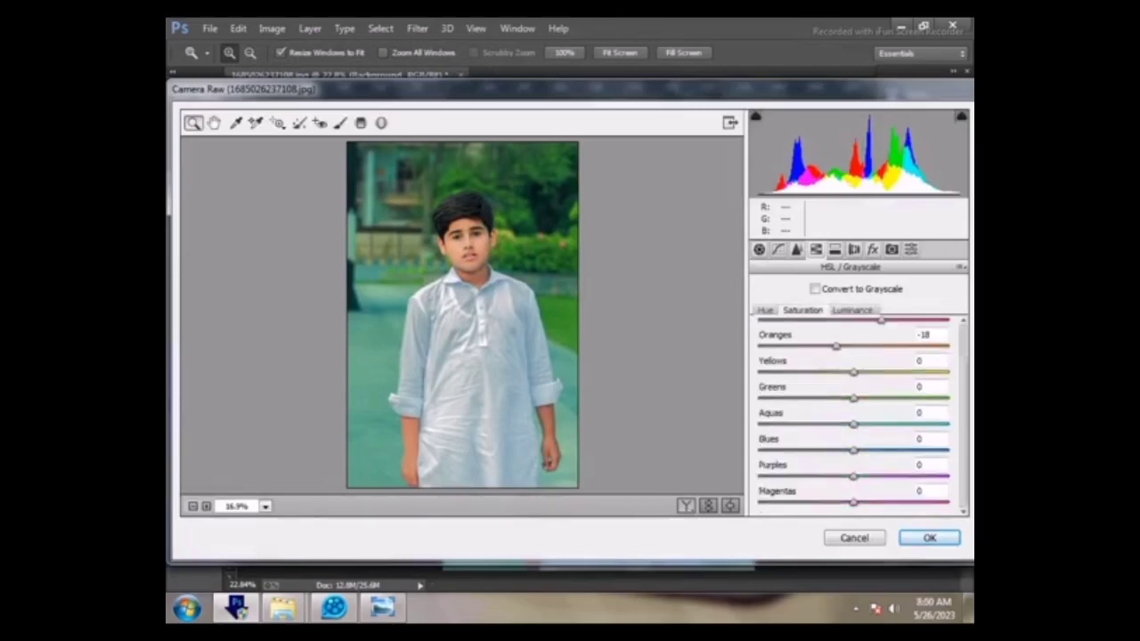
key(Tab)
key(shift+Down)
key(shift+Down)
key(shift+Down)
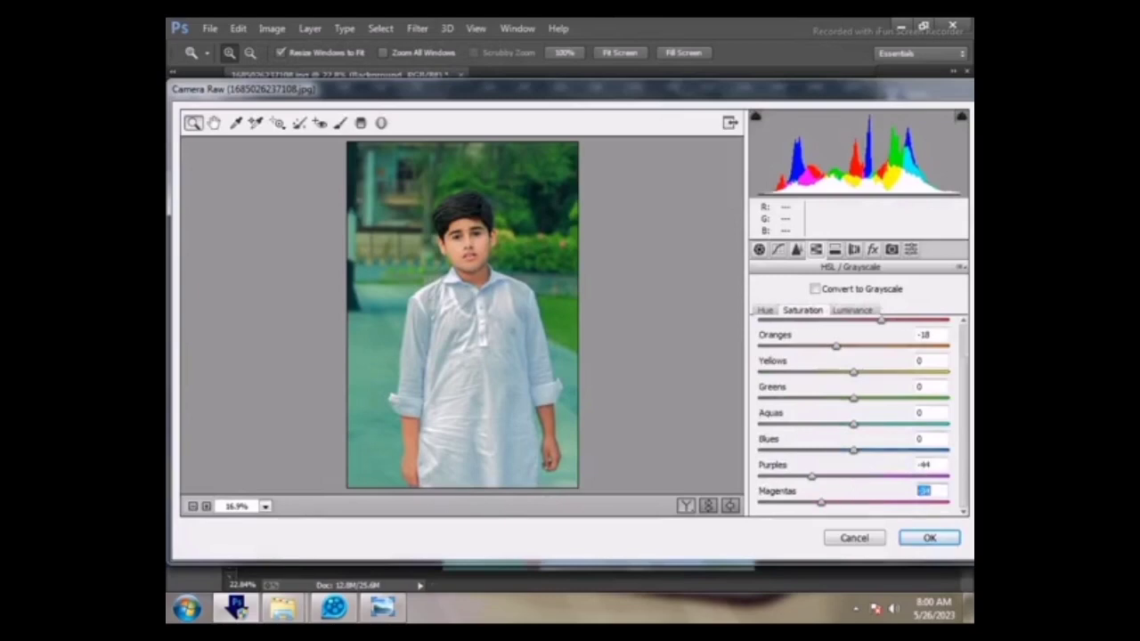
key(shift+Tab)
key(shift+Tab)
text(-24)
key(shift+Tab)
text(-47)
key(Tab)
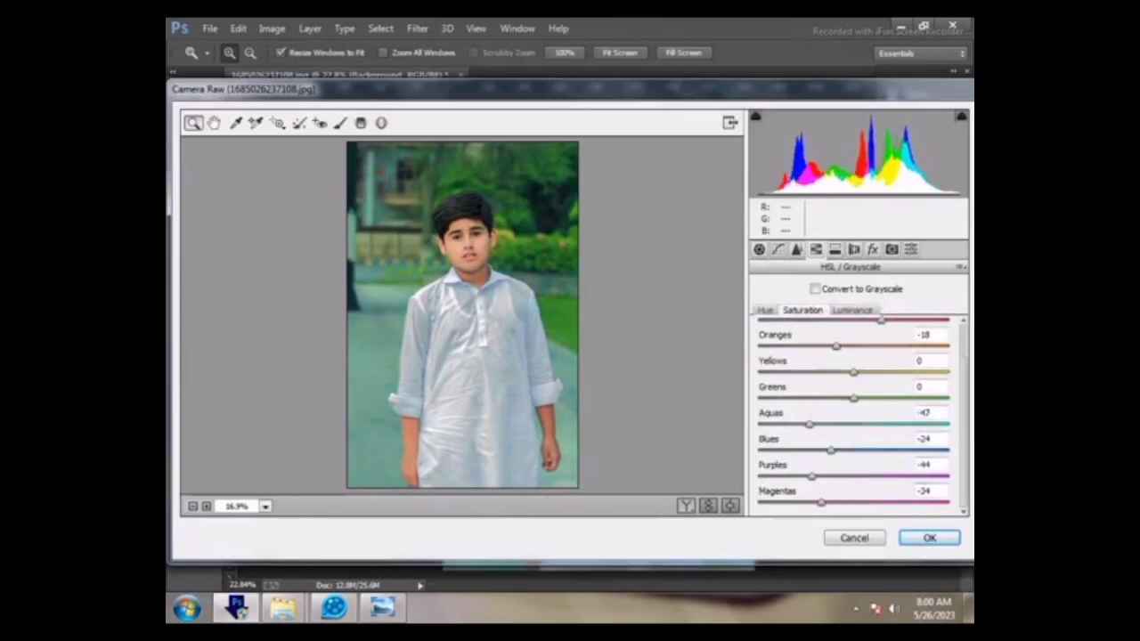
key(Return)
Zoom in on the face, shrink the Mixer Brush, then fit the photo on screen
click(611, 229)
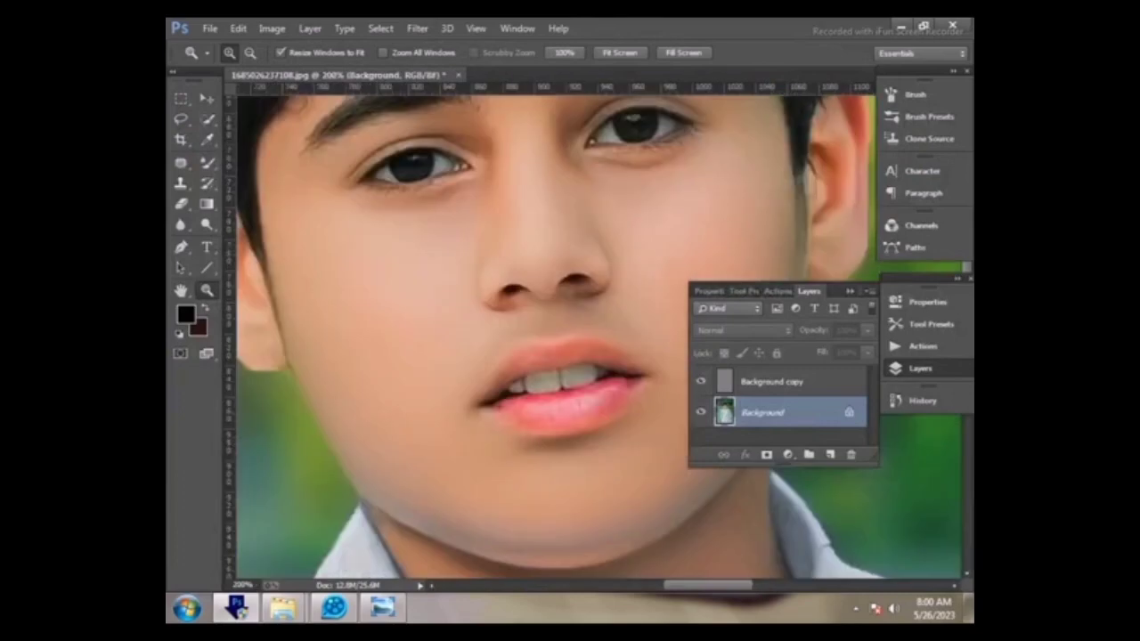
key(b)
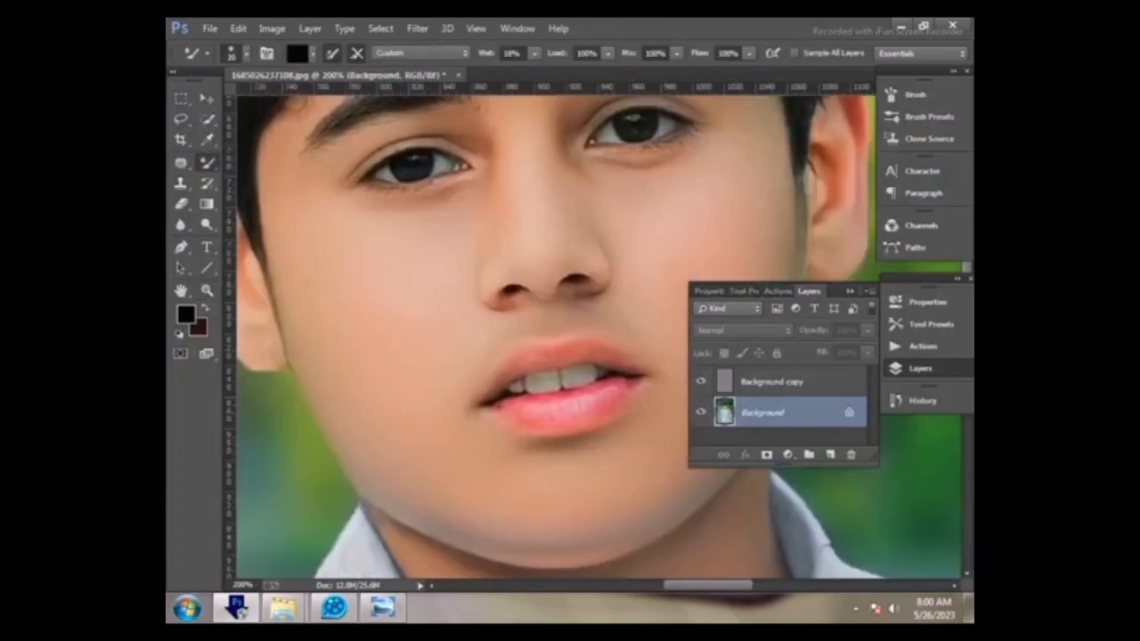
key(bracketleft)
key(z)
right_click(456, 216)
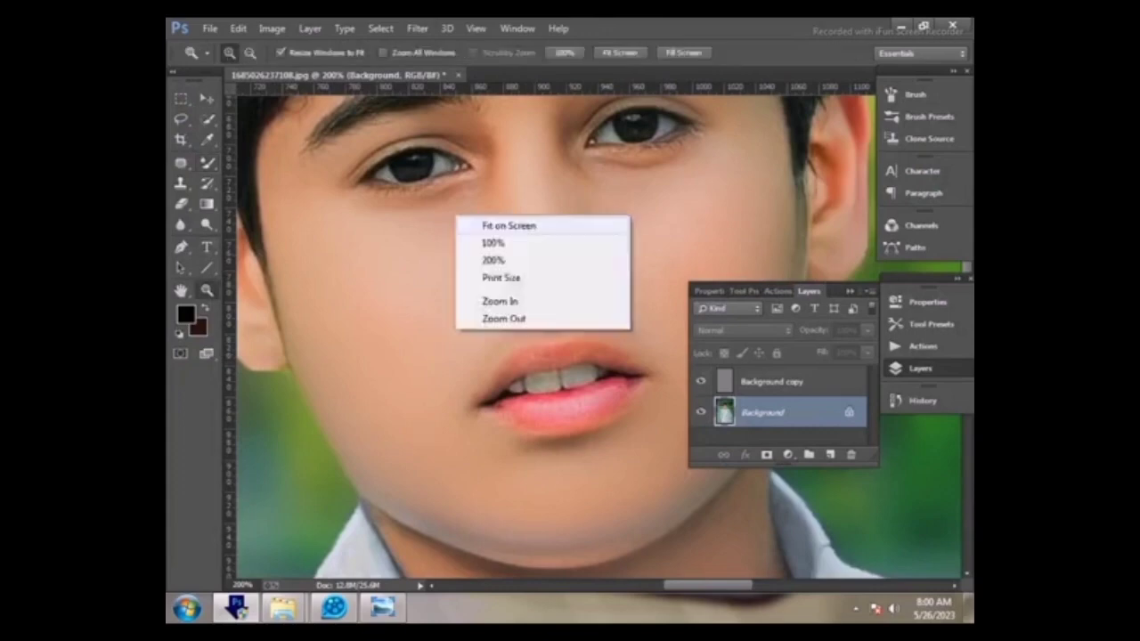
click(486, 224)
Reopen the Camera Raw filter and preview a saved colour preset on the photo
click(418, 28)
click(445, 41)
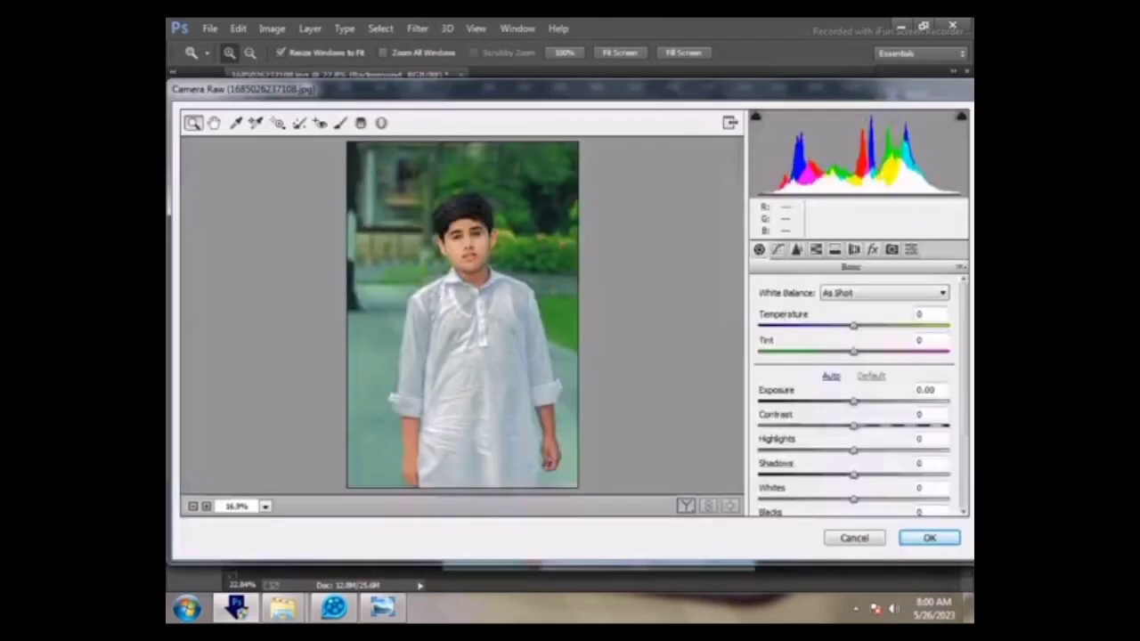
click(910, 250)
click(790, 281)
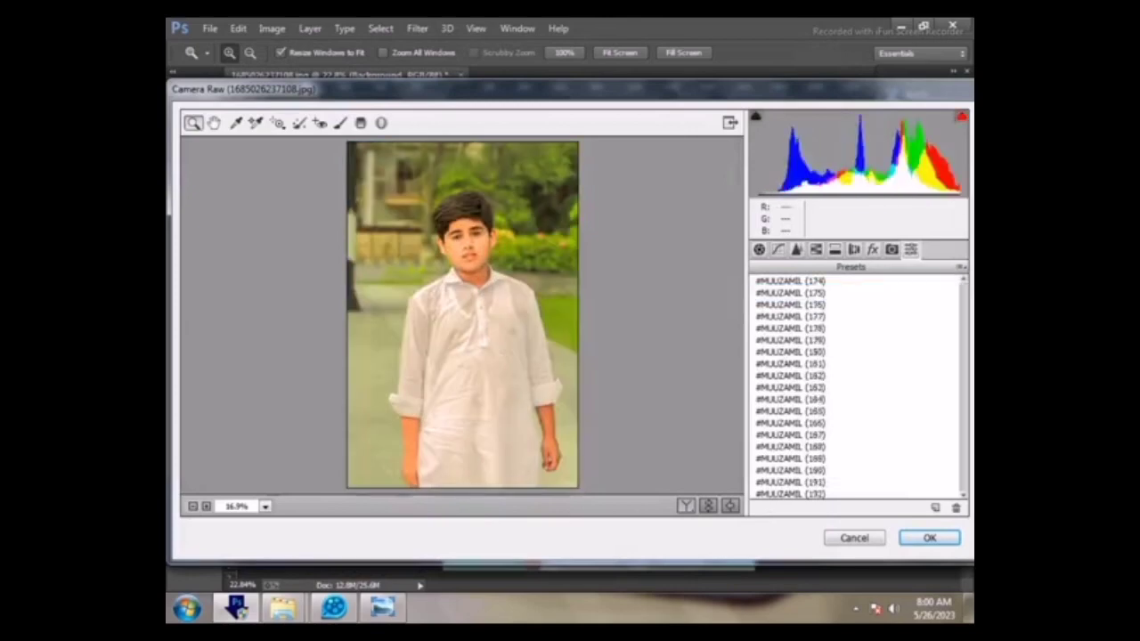
Try the Red Light Video, a dark blue preset, and DARK MOODY EFFECT AMIT EDITZ
scroll(855, 388, down, 5)
scroll(855, 388, down, 5)
scroll(855, 387, down, 3)
click(806, 293)
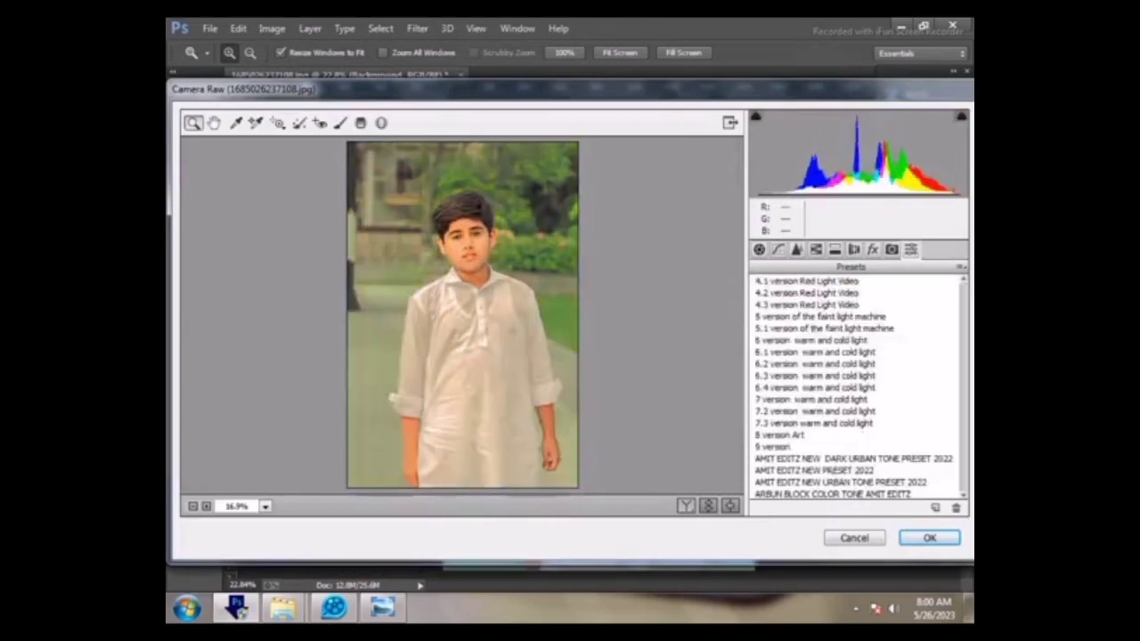
scroll(855, 388, down, 5)
click(806, 293)
scroll(855, 387, down, 2)
click(806, 293)
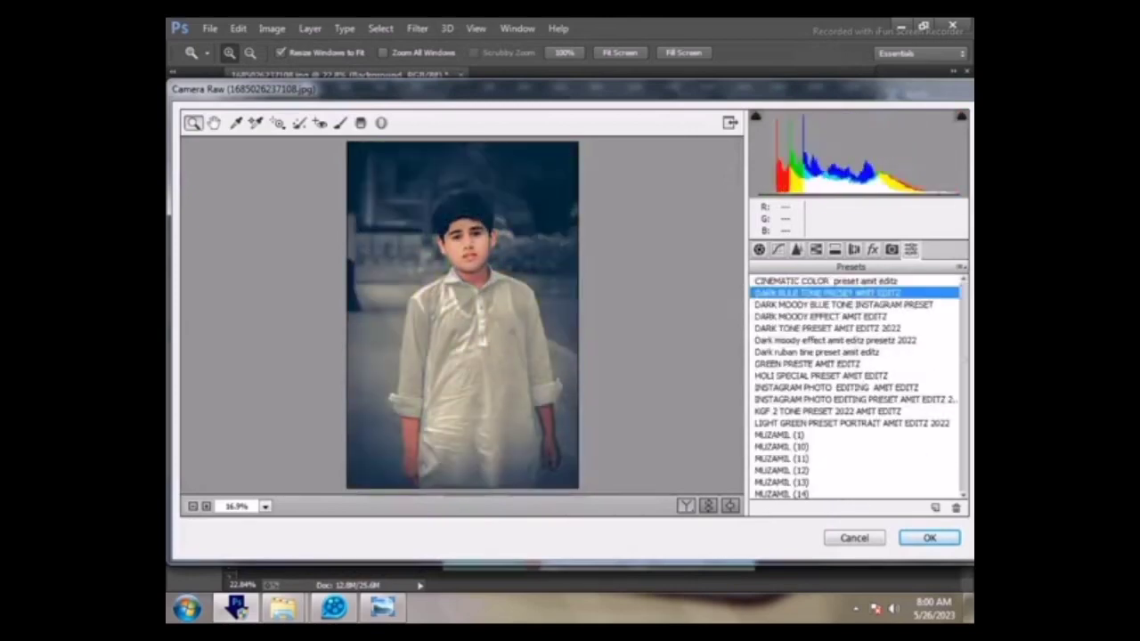
click(819, 316)
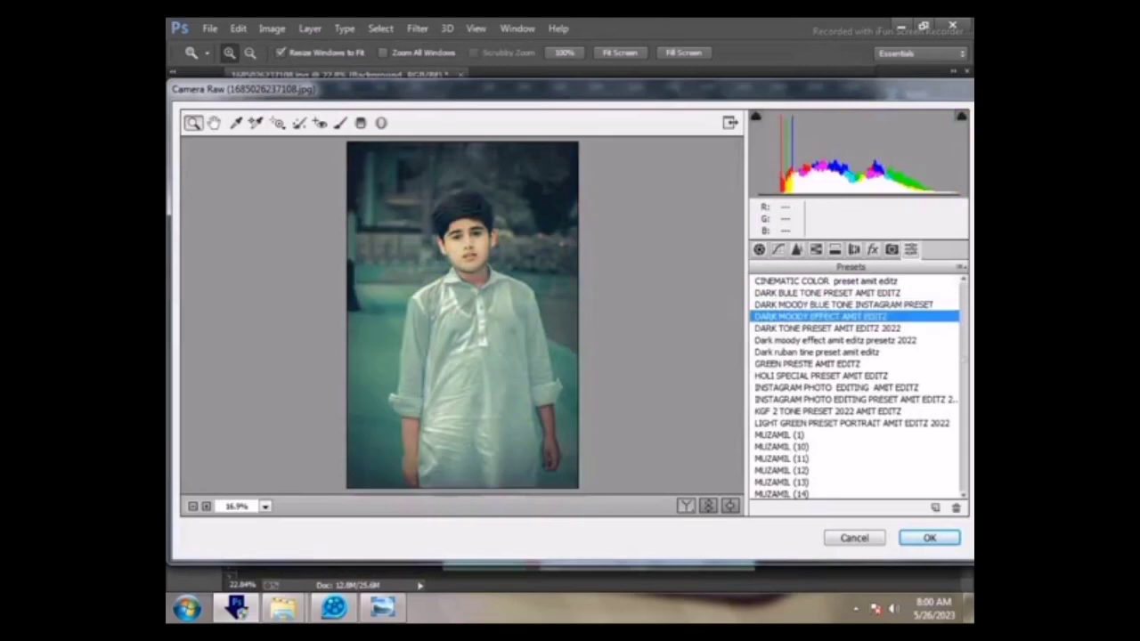
Step through the KGF 2 TONE and MUZAMIL presets looking for a teal-green look
key(Down)
key(Down)
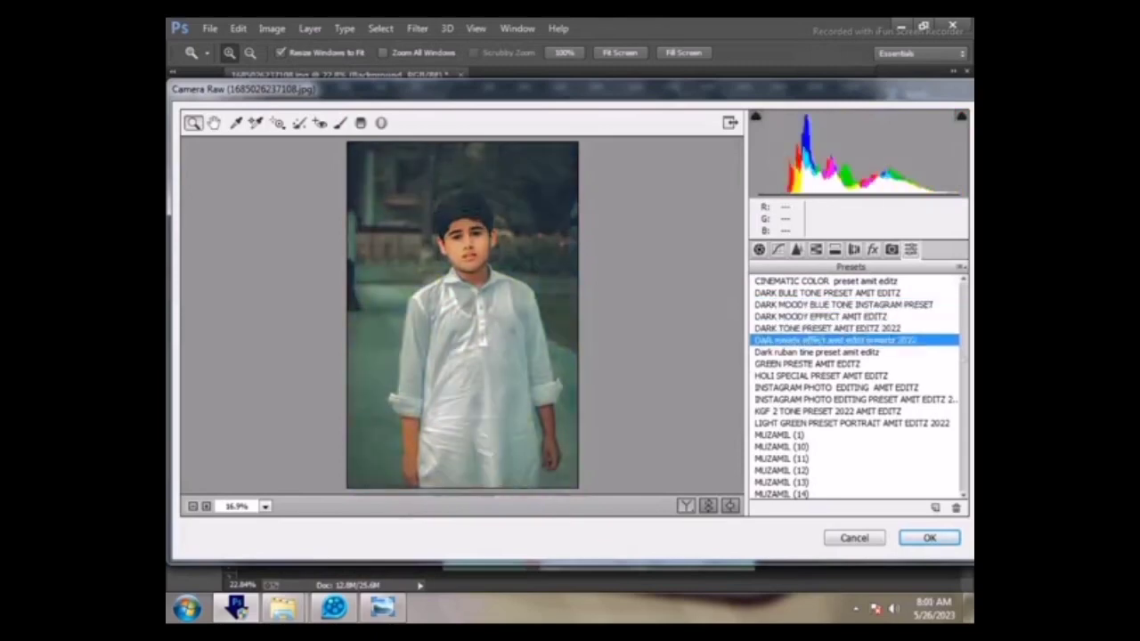
key(Down)
key(Down)
key(Down)
key(Down)
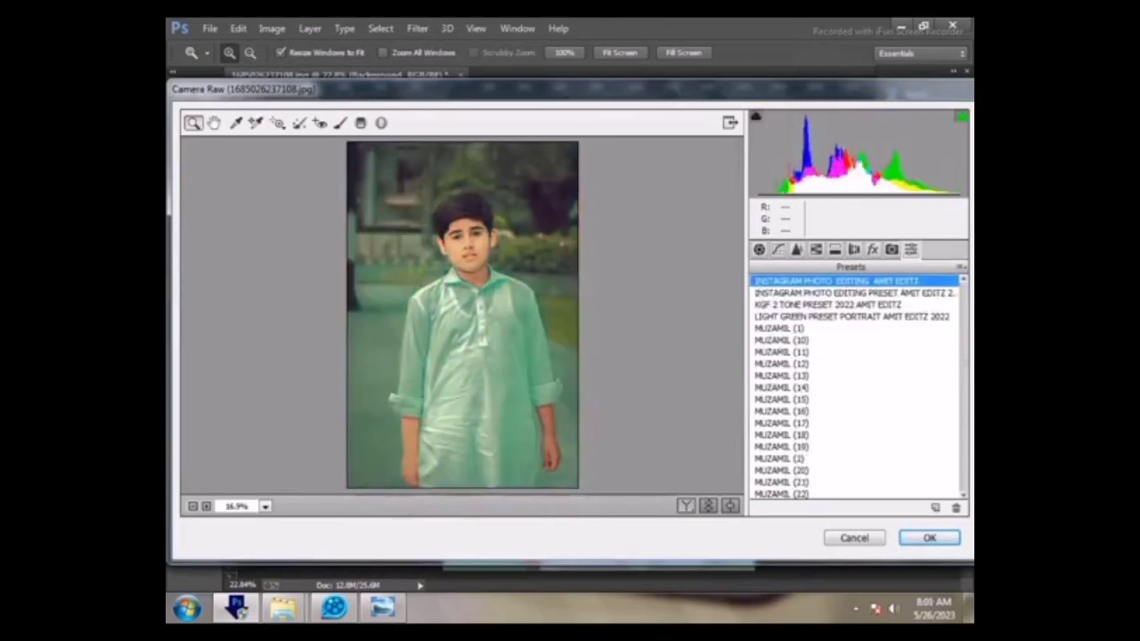
key(Down)
key(Down)
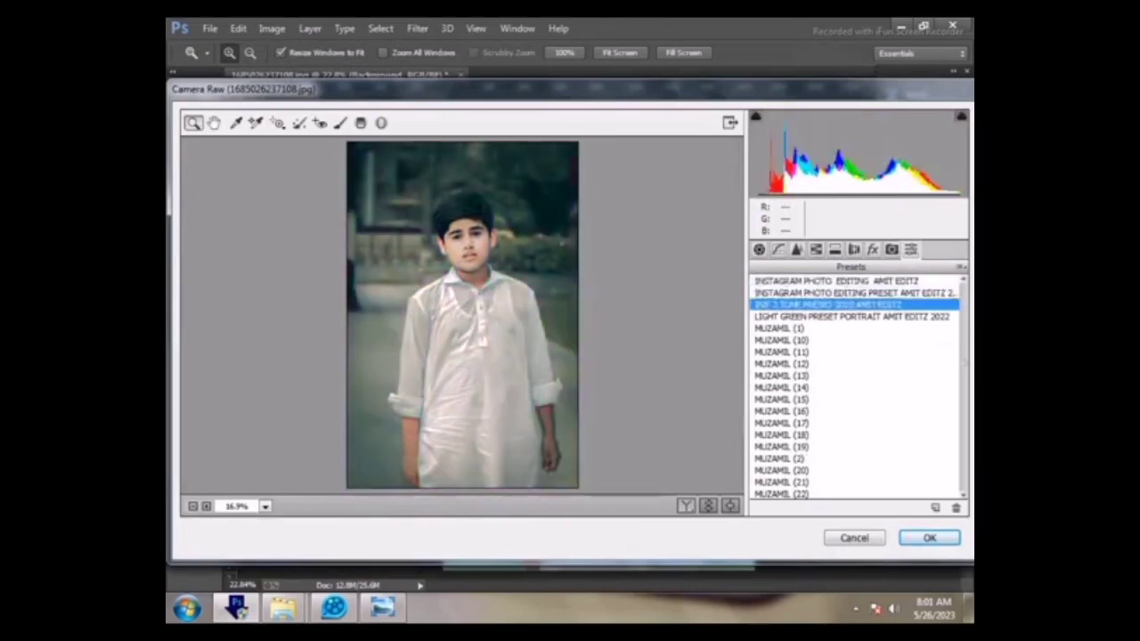
key(Down)
key(Down)
key(Down)
key(Down)
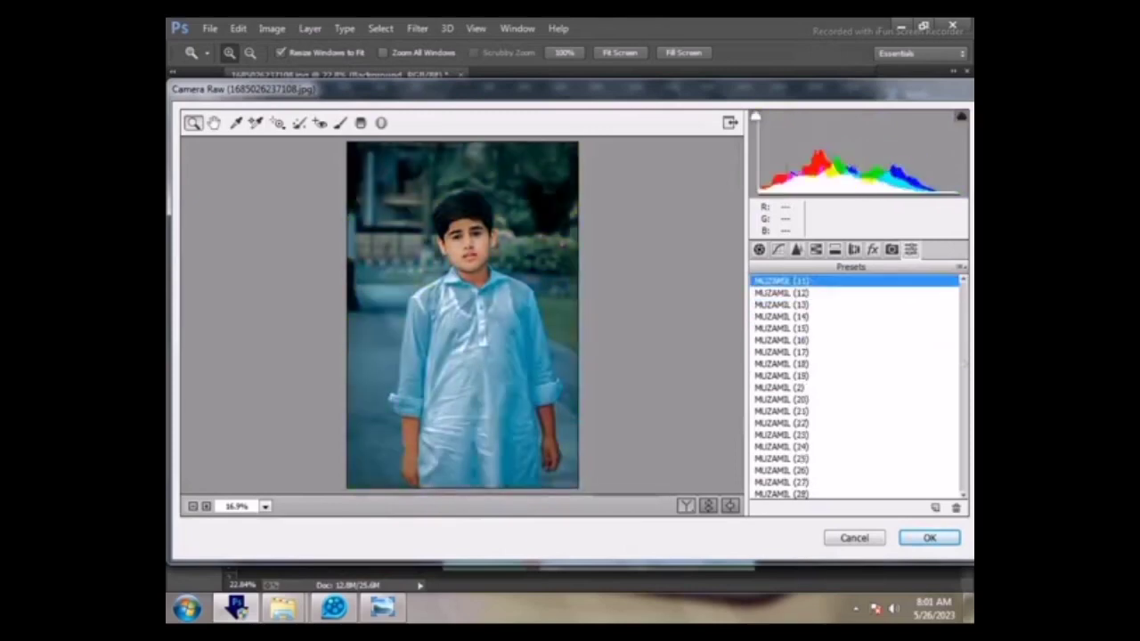
key(Down)
key(Down)
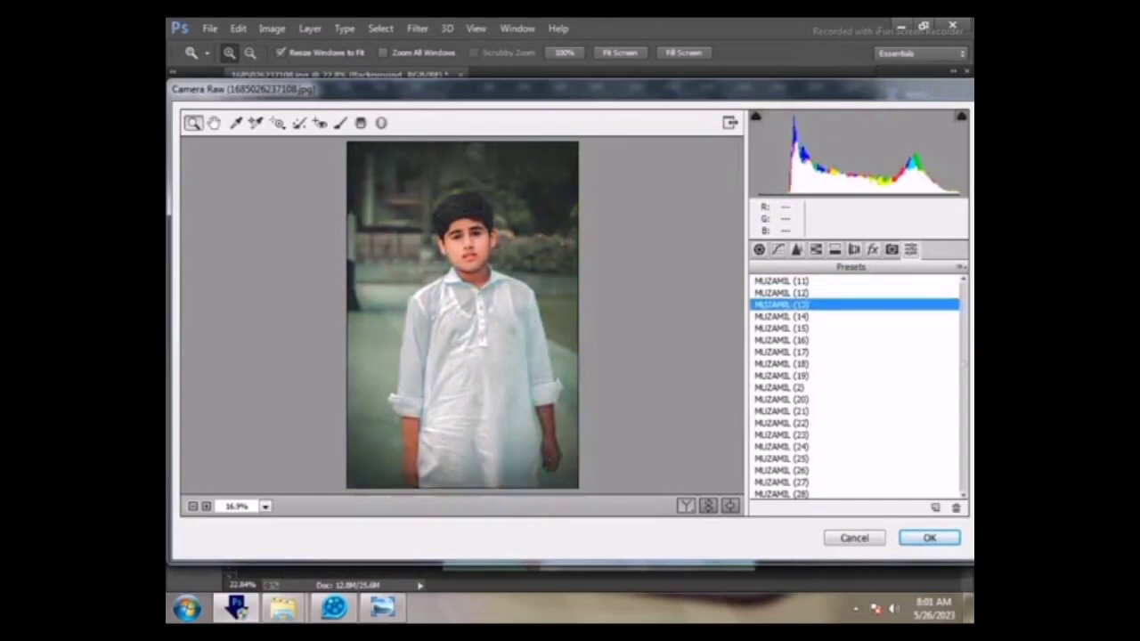
key(Down)
key(Down)
key(Down)
key(Down)
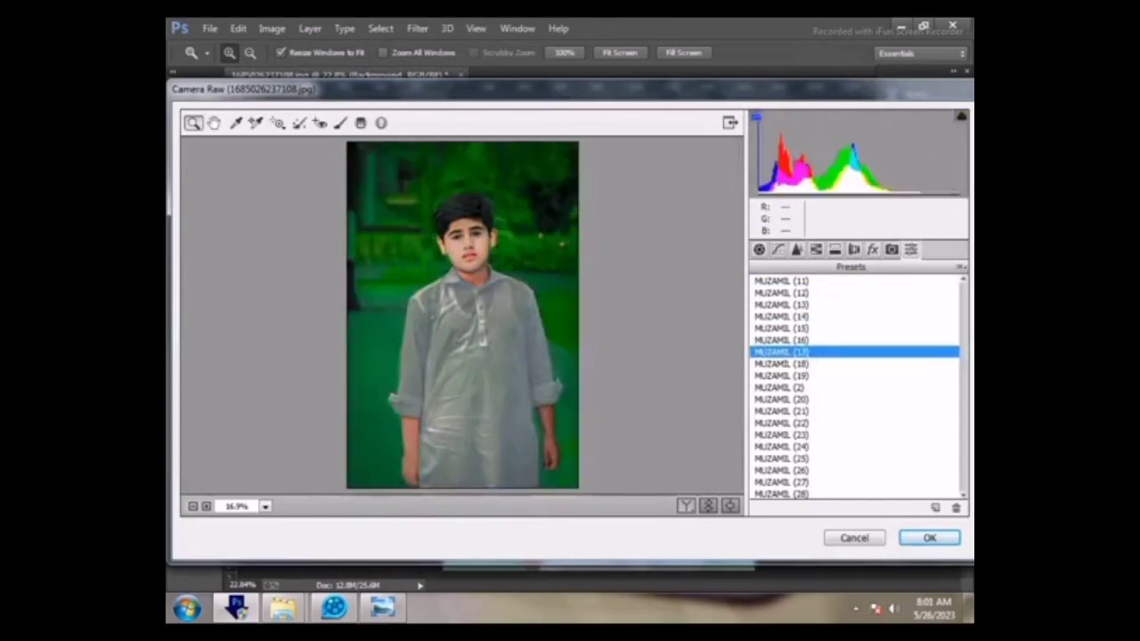
key(Down)
key(Down)
key(Down)
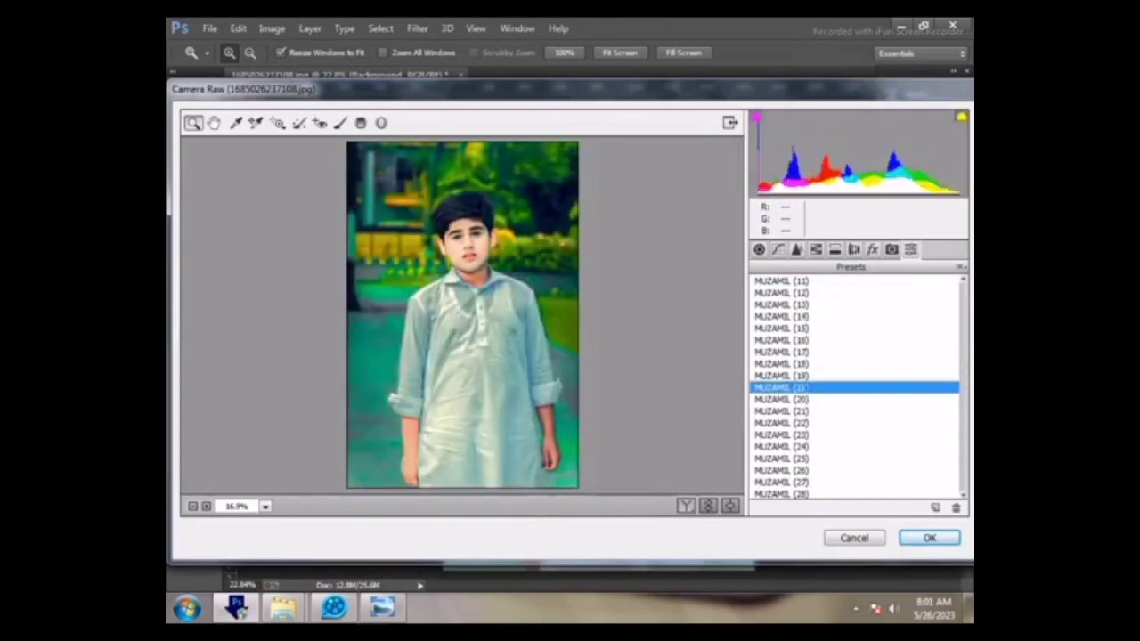
key(Down)
key(Down)
key(Down)
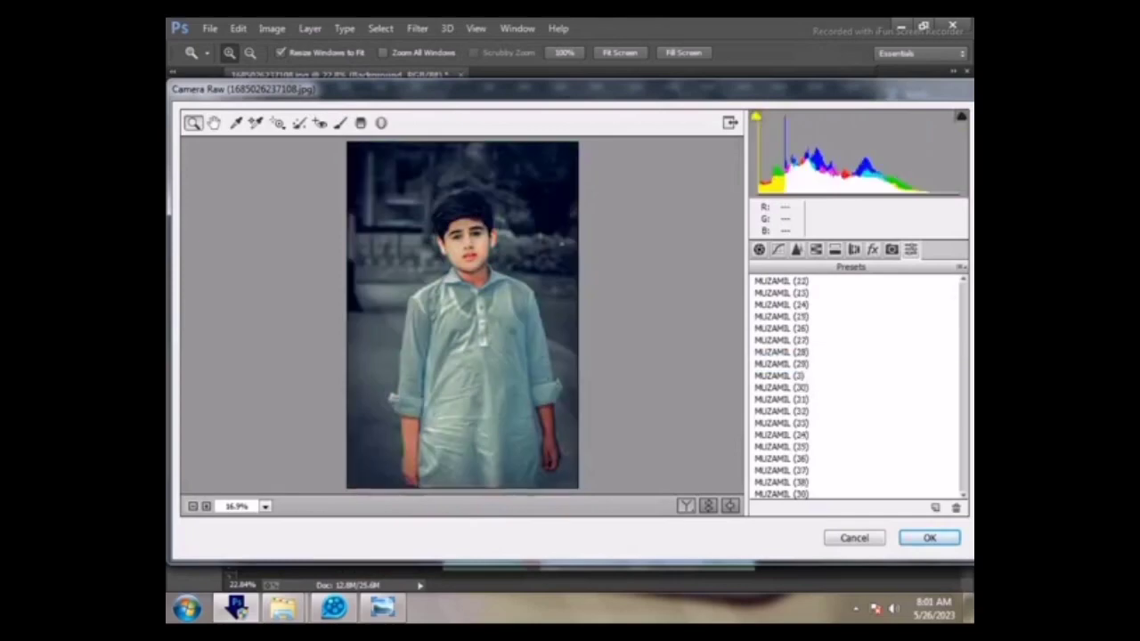
key(Down)
key(Down)
key(Down)
key(Down)
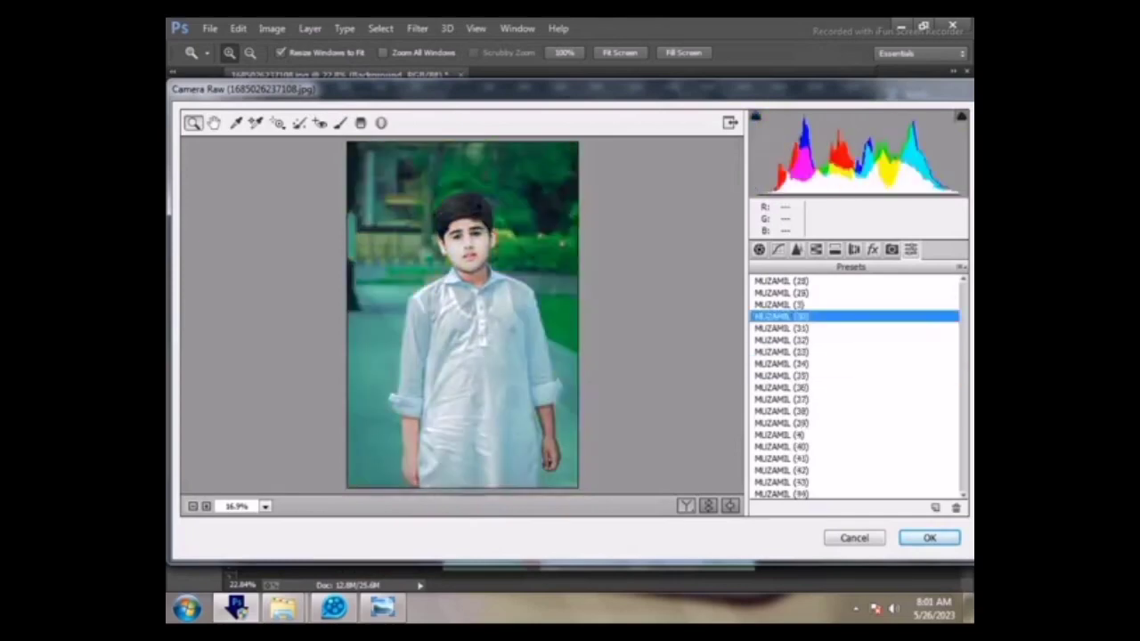
key(Down)
key(Down)
key(Down)
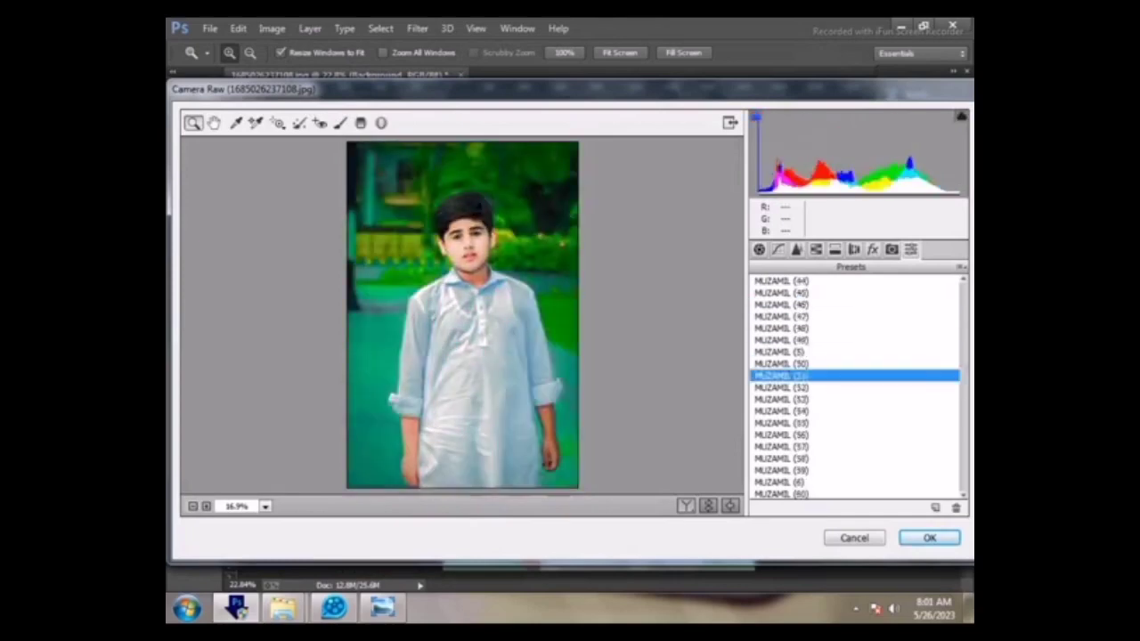
key(Down)
key(Down)
key(Down)
key(Down)
key(Down)
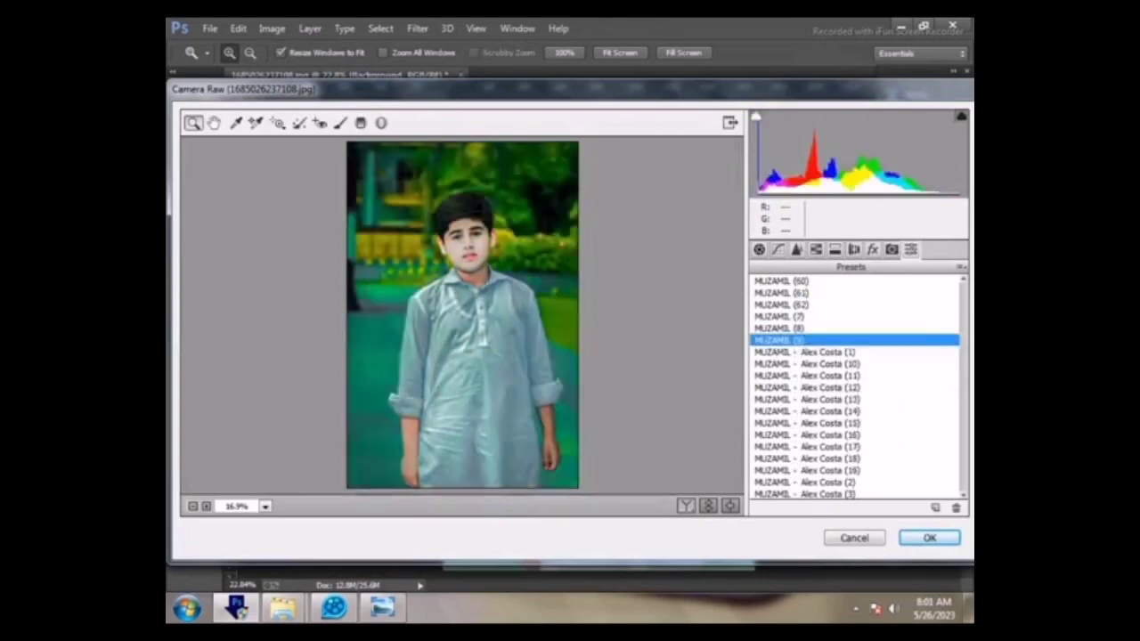
key(Down)
key(Down)
Browse the next preset group and settle on a teal-and-yellow preset
key(Down)
scroll(855, 387, down, 7)
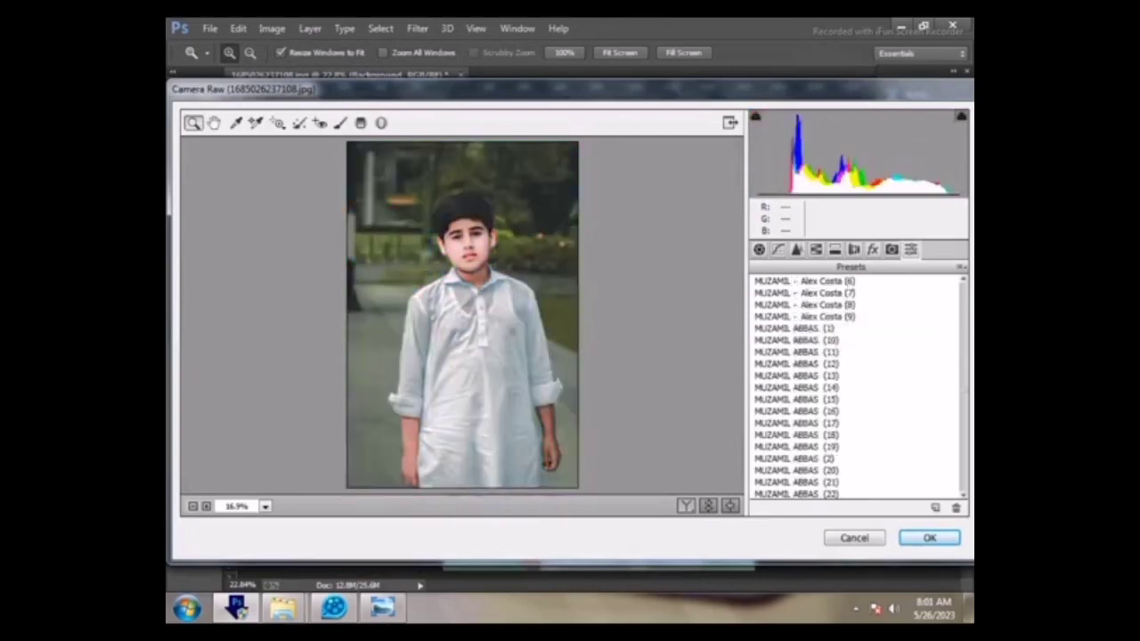
click(795, 327)
key(Down)
key(Down)
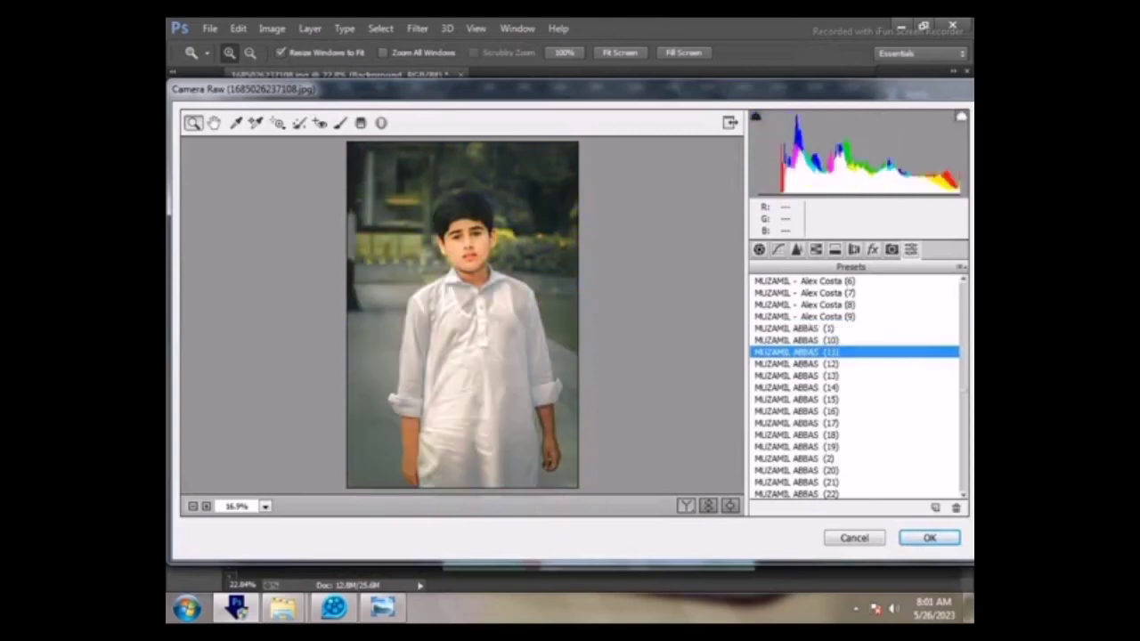
key(Down)
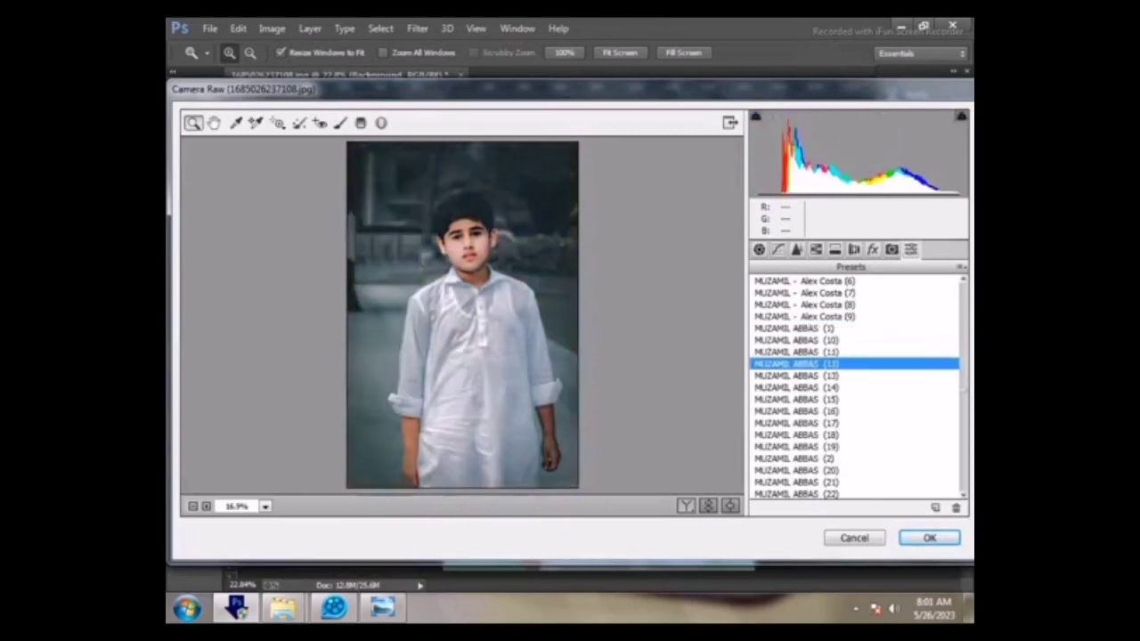
key(Down)
key(Down)
key(Down)
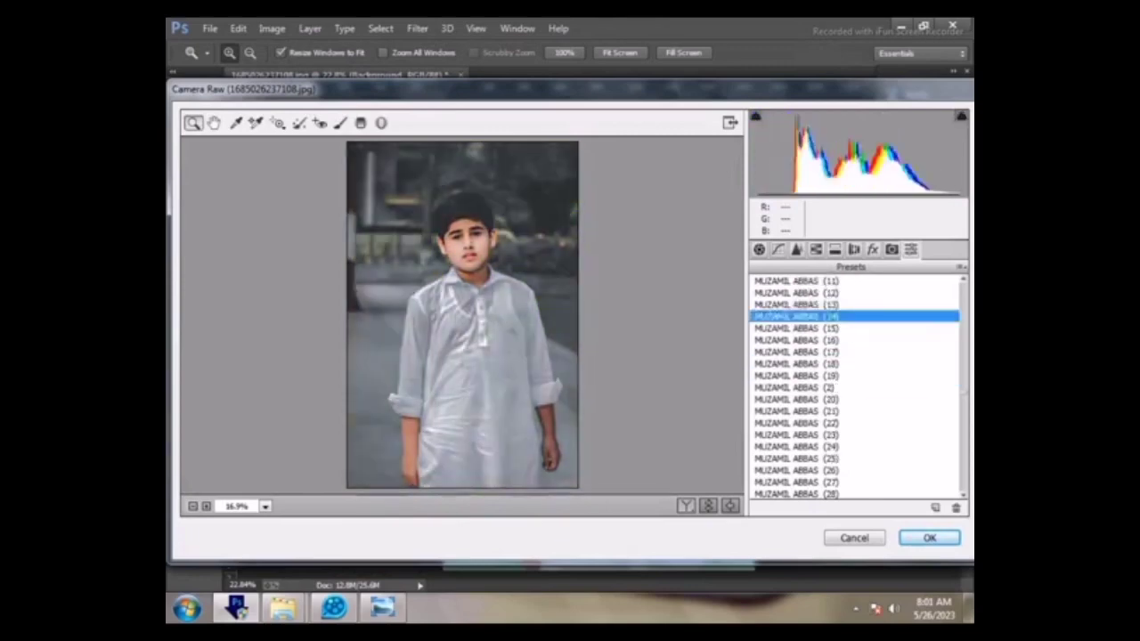
key(Down)
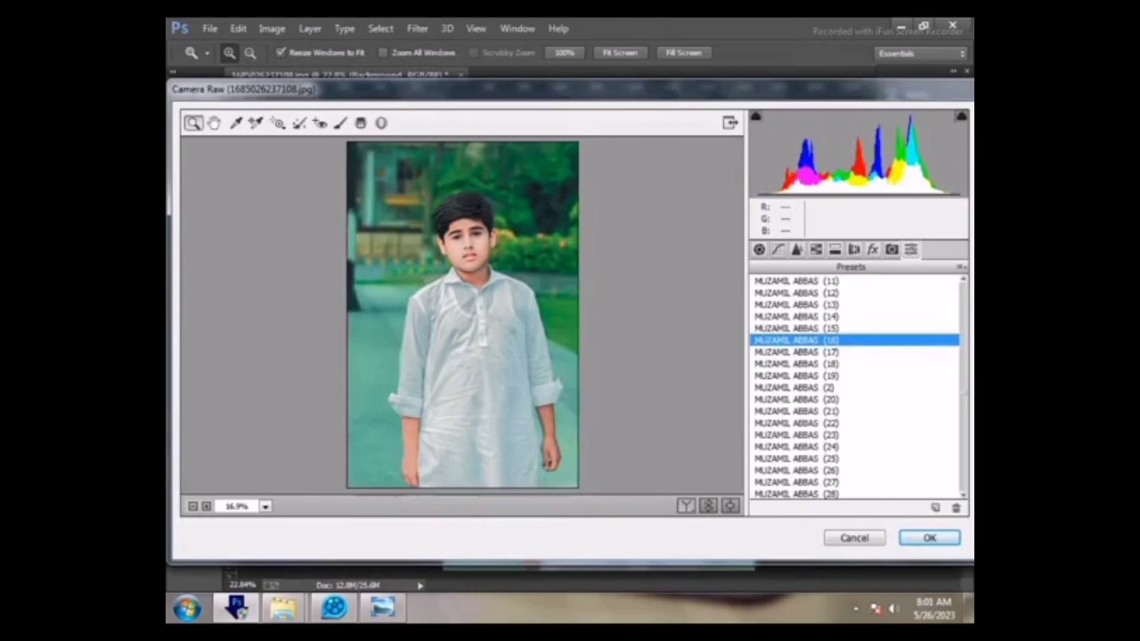
key(Down)
key(Down)
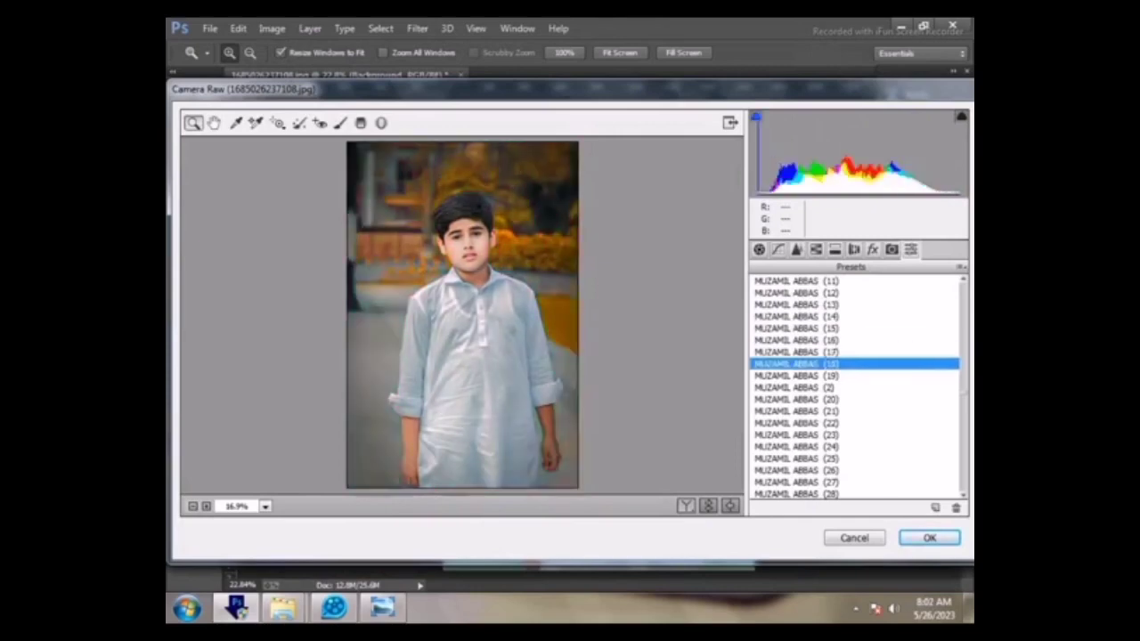
key(Up)
Lower split-toning highlight saturation and set HSL hues: Greens -20, Yellows +45, Aquas -8
key(ctrl+alt+5)
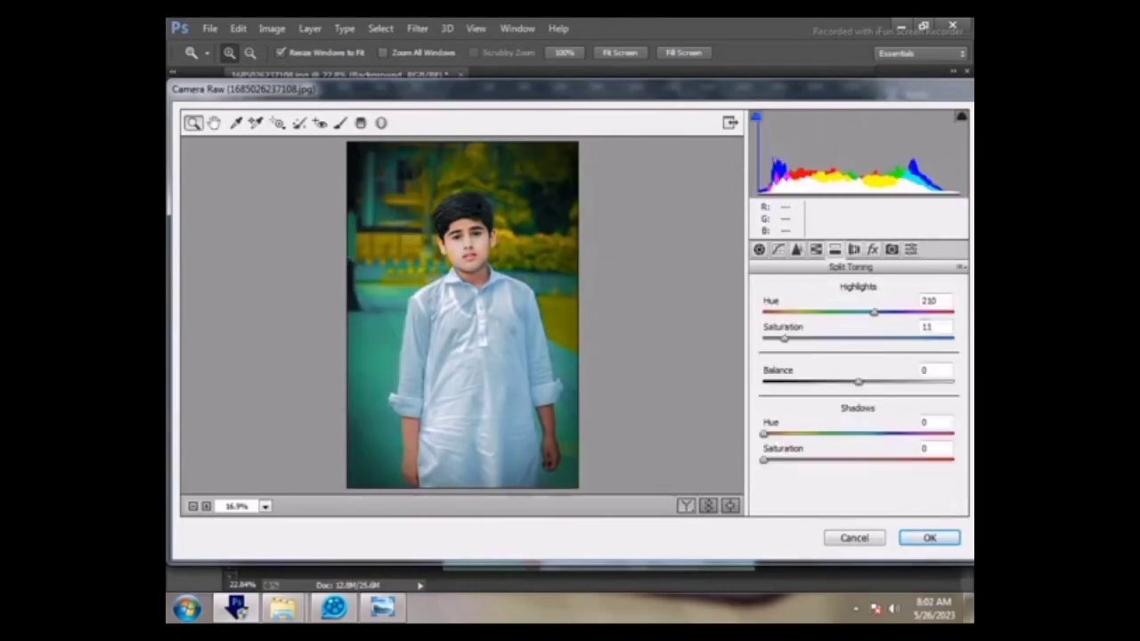
key(Down)
key(Down)
key(Down)
key(ctrl+alt+4)
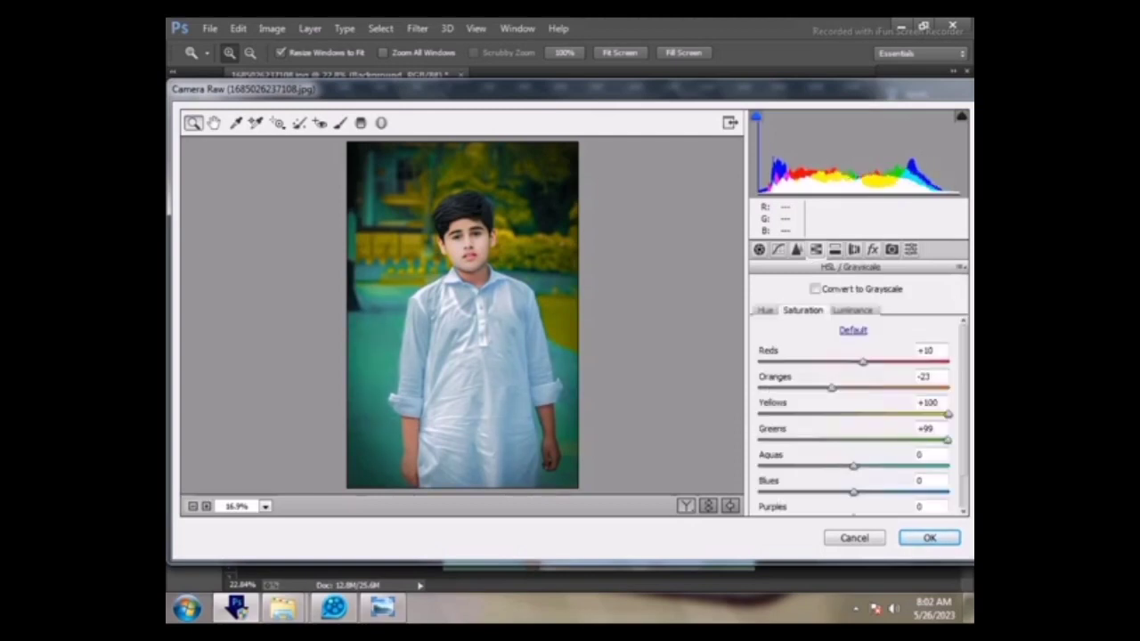
text(-20)
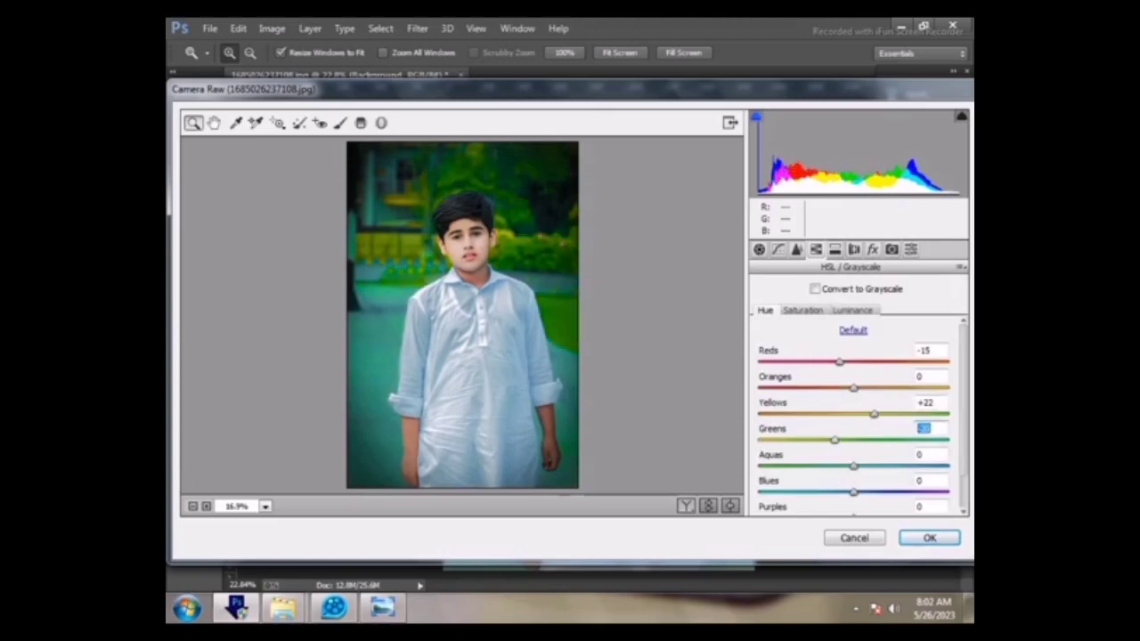
key(shift+Tab)
key(shift+Up)
key(shift+Up)
key(shift+Up)
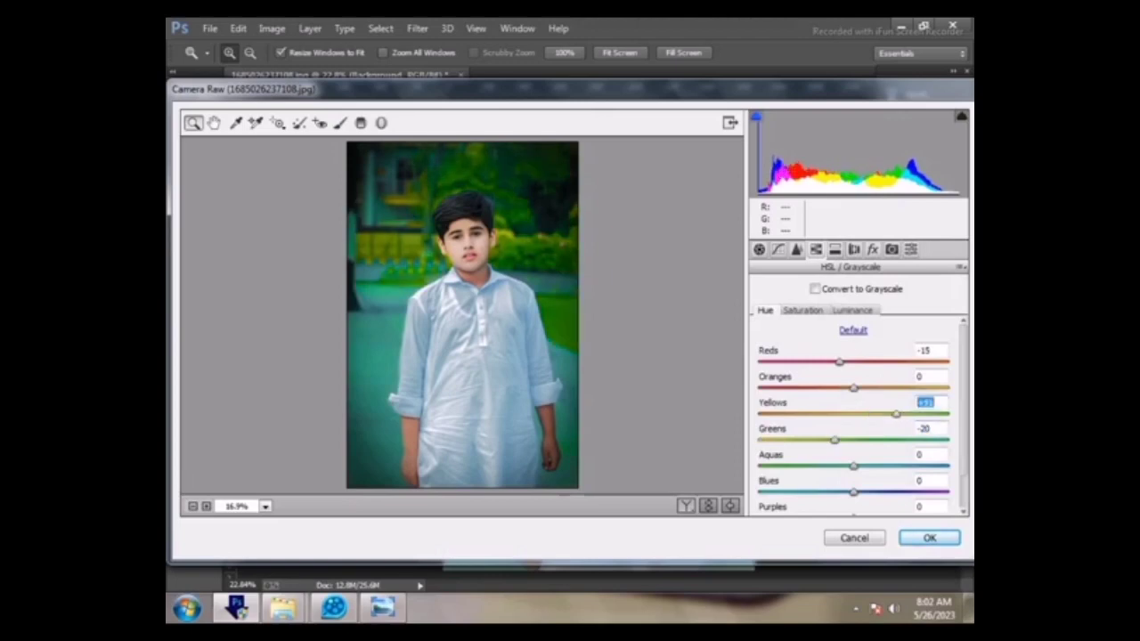
key(Tab)
key(Tab)
key(shift+Down)
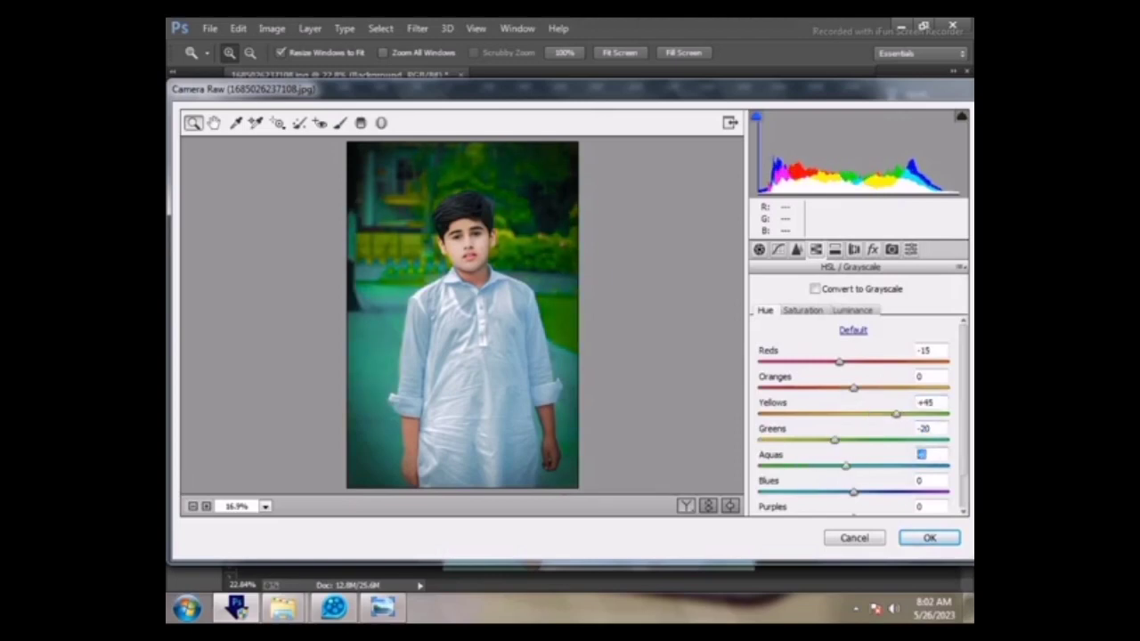
key(shift+Tab)
key(shift+Tab)
key(shift+Tab)
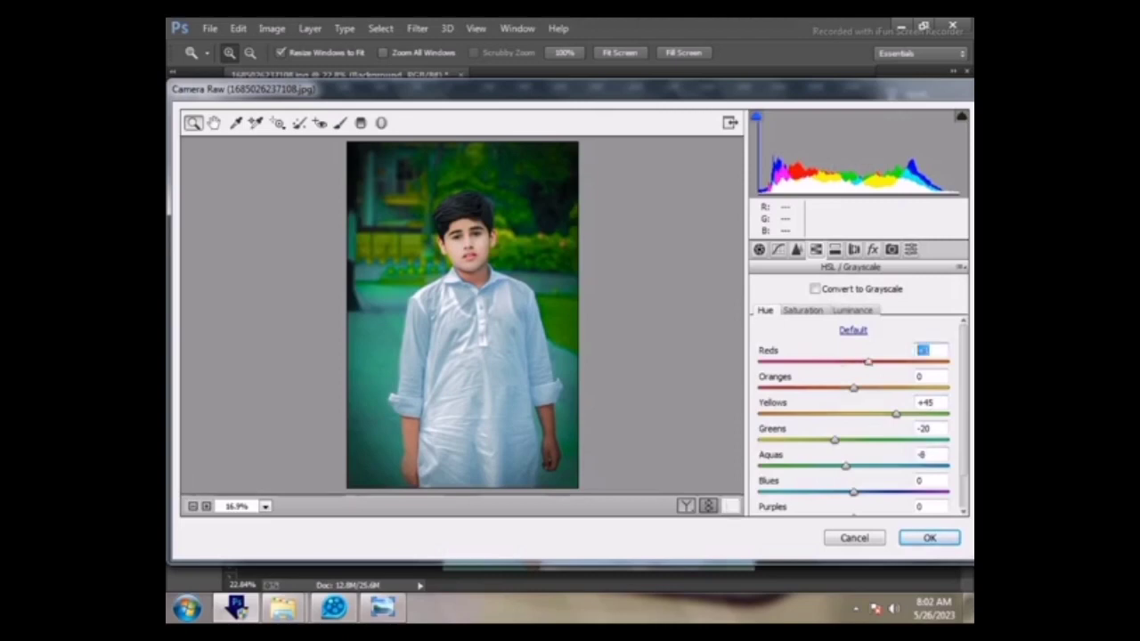
key(Up)
key(Up)
key(Up)
Set Yellows saturation to -12, brighten reds, blues and aquas luminance, and darken greens
click(802, 309)
key(Tab)
key(Tab)
text(-12)
key(Tab)
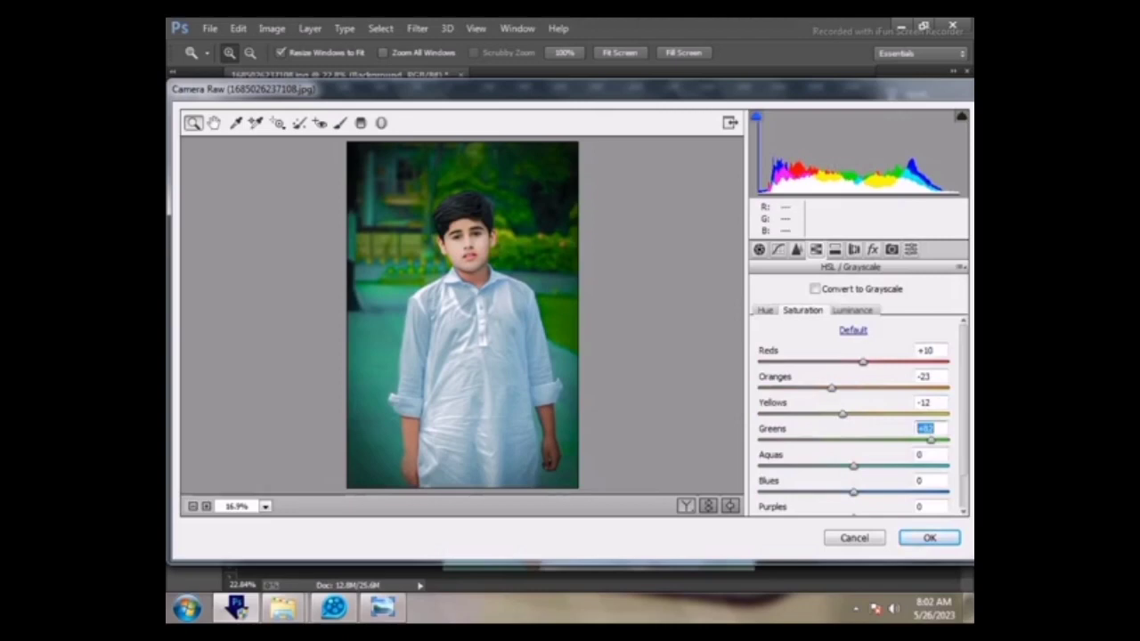
click(852, 310)
mouse_move(853, 363)
mouse_down()
mouse_move(878, 363)
mouse_move(857, 362)
mouse_move(880, 389)
mouse_up()
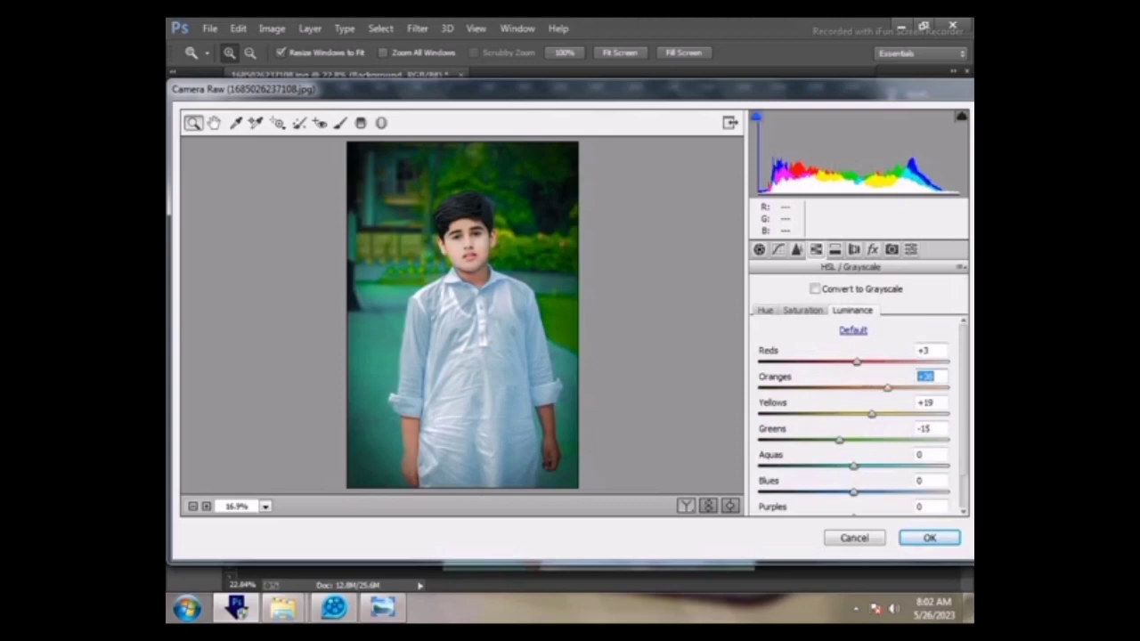
drag(853, 491, 923, 466)
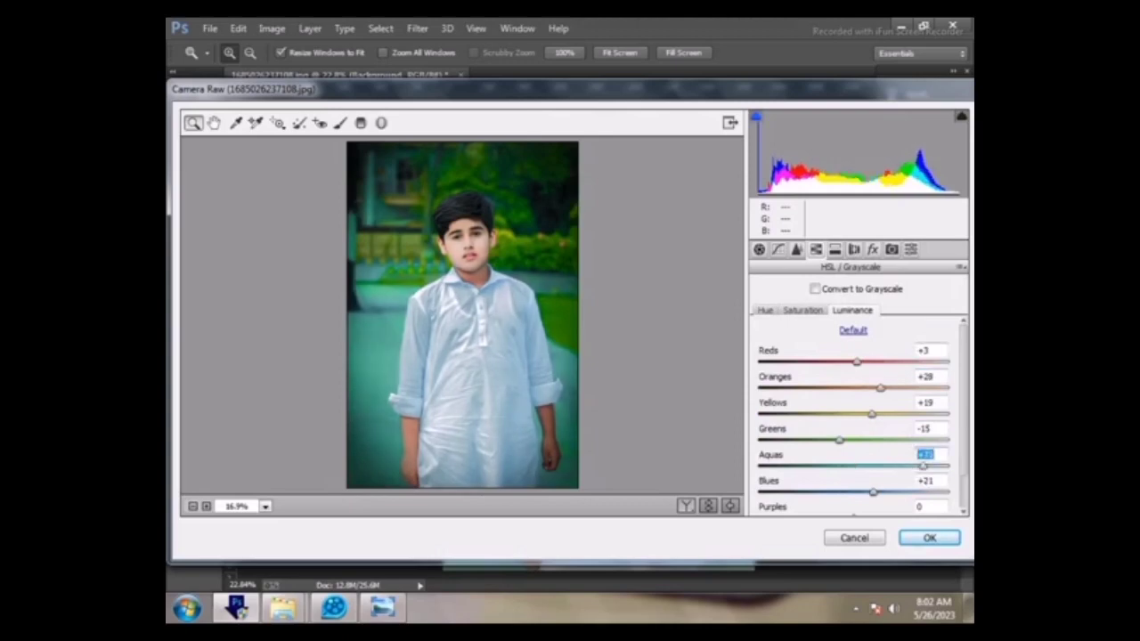
mouse_move(838, 440)
mouse_down()
mouse_move(851, 440)
mouse_move(811, 429)
mouse_move(877, 478)
mouse_move(877, 502)
mouse_move(897, 502)
mouse_up()
Adjust the tone curve, lower Contrast to -19, and apply the Camera Raw grade
click(777, 249)
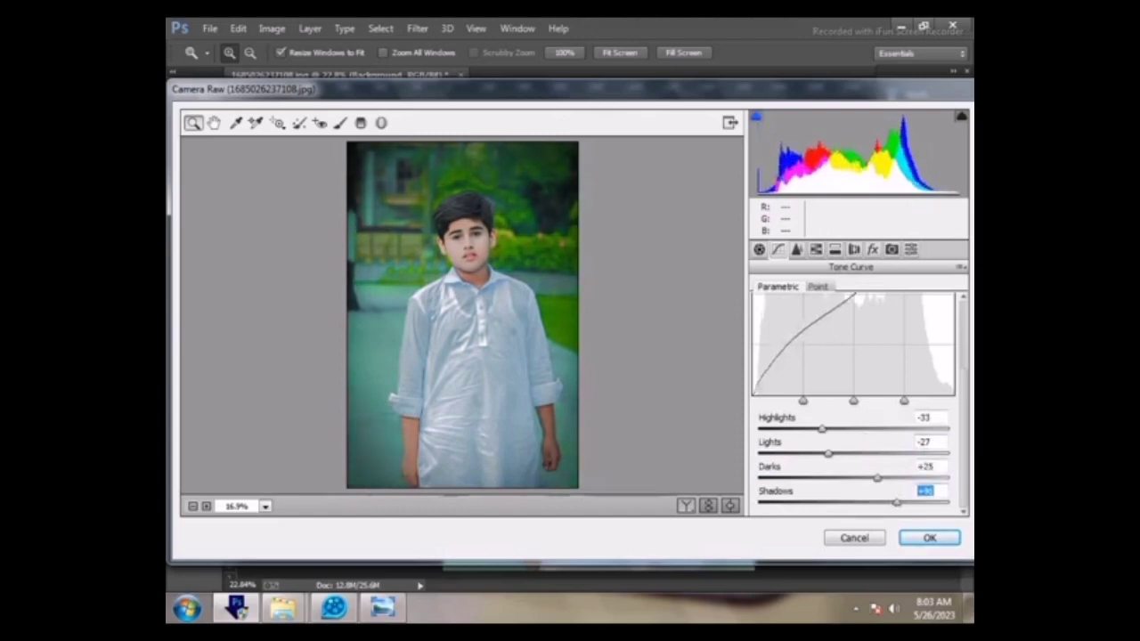
click(759, 250)
mouse_move(853, 425)
mouse_down()
mouse_move(835, 426)
mouse_move(877, 451)
mouse_move(877, 475)
mouse_up()
key(Return)
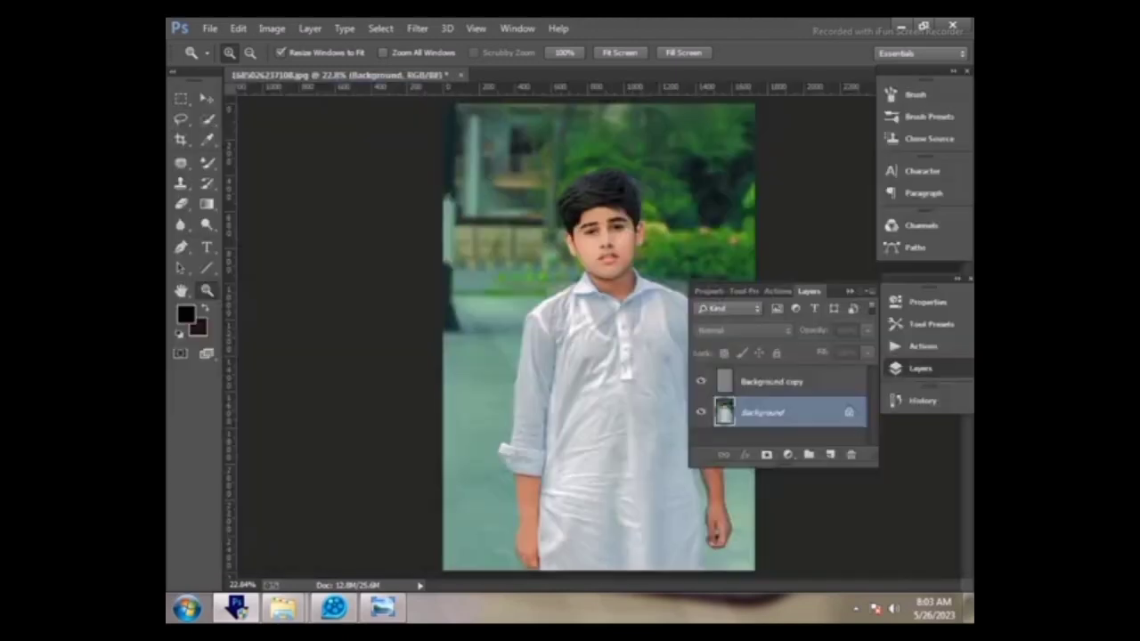
Hide the layers list, zoom on the boy's ear, then fit the photo on screen
click(850, 292)
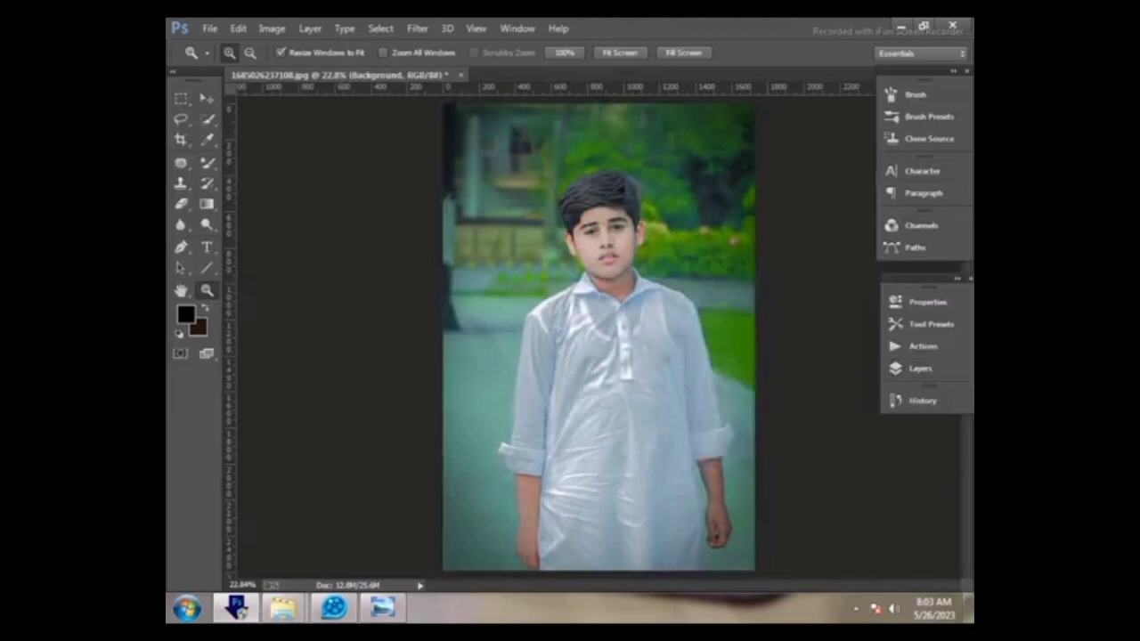
click(579, 227)
right_click(580, 245)
click(641, 255)
Paint a Clarity -100, Exposure +0.80 Camera Raw brush adjustment onto the boy
click(418, 28)
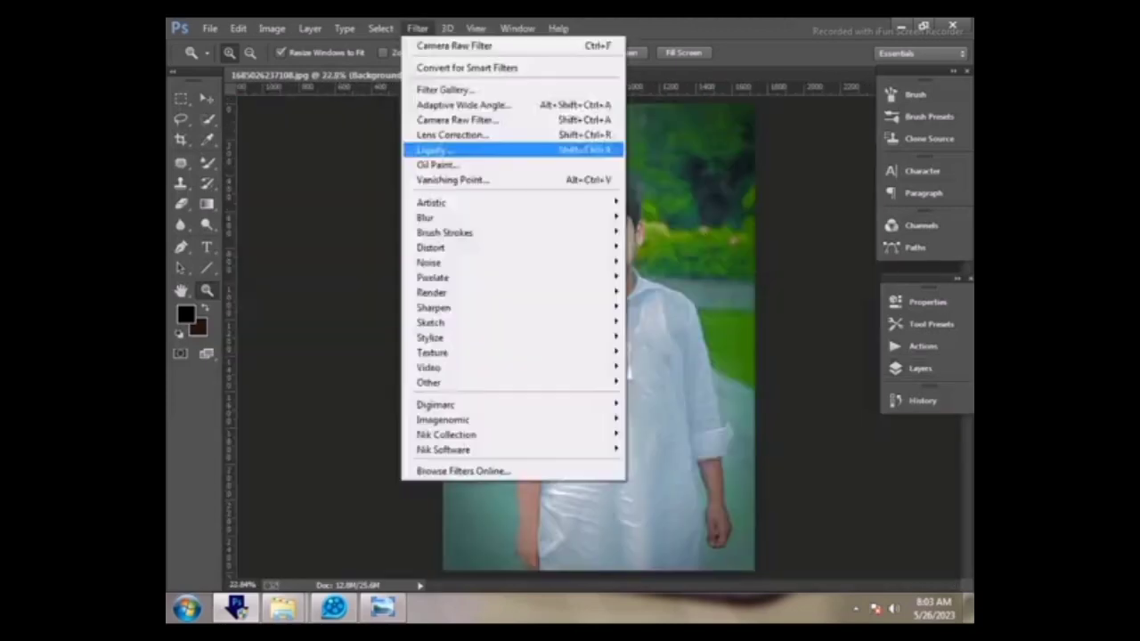
click(458, 119)
key(k)
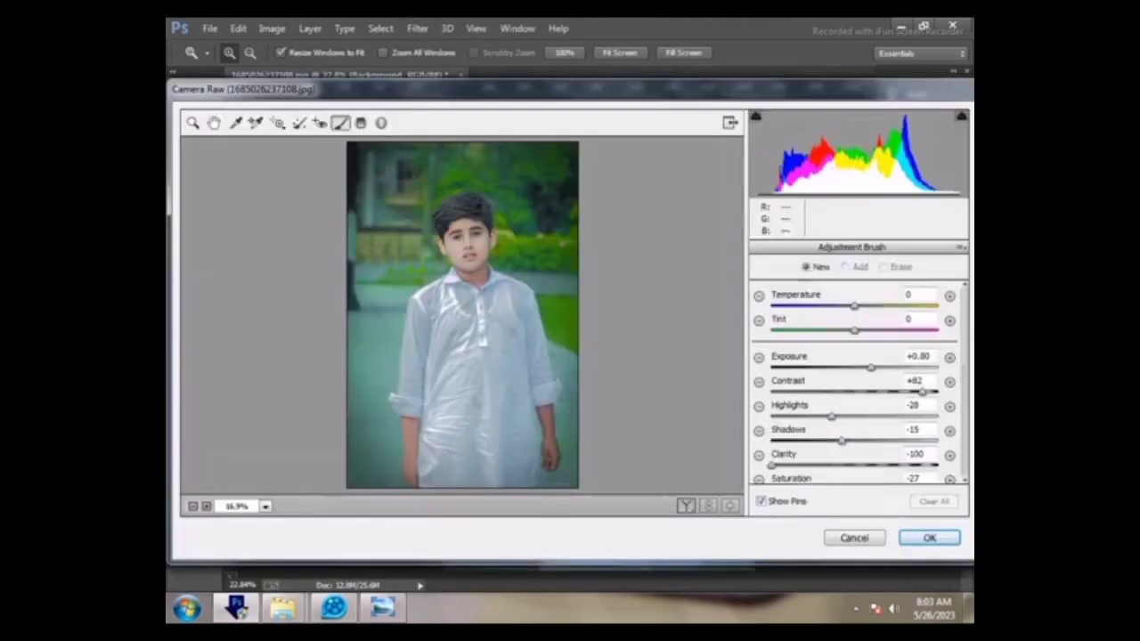
click(558, 407)
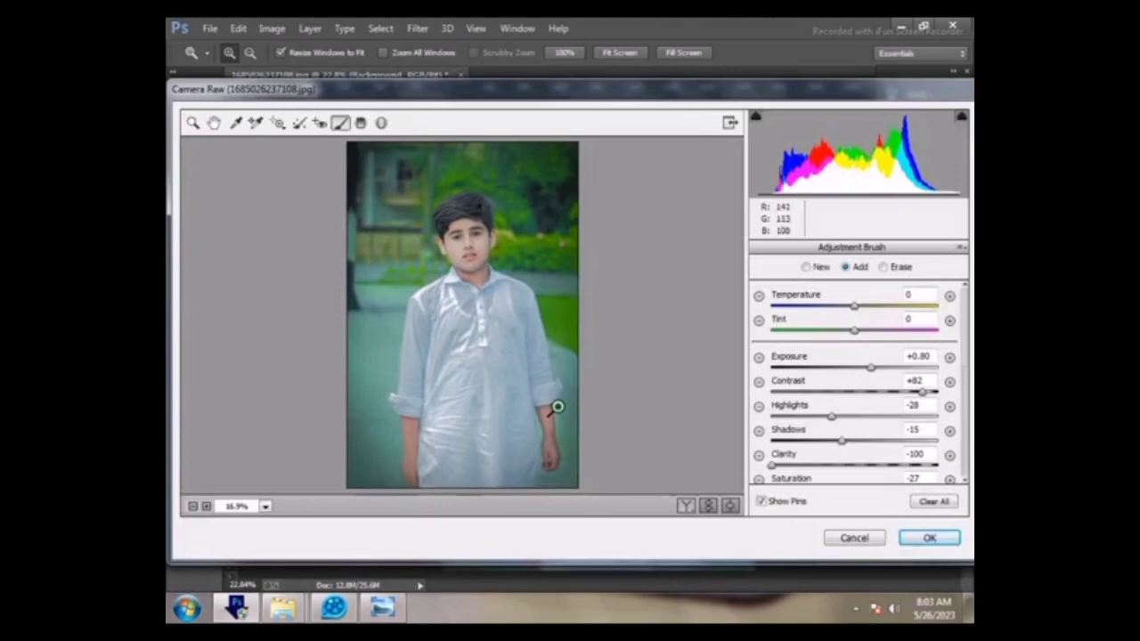
key(Return)
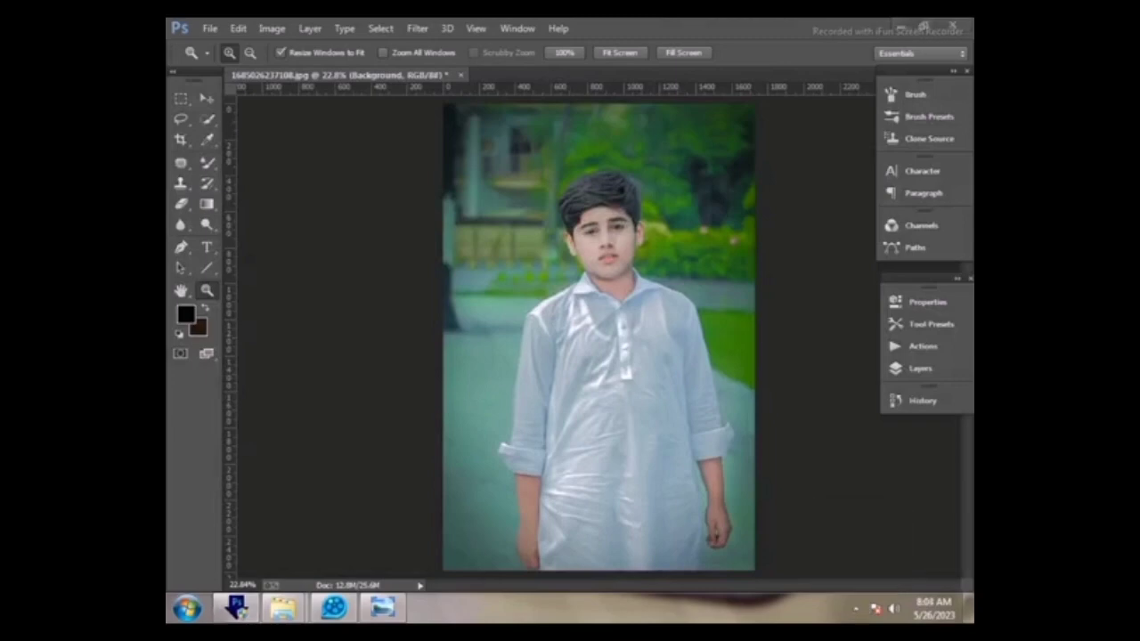
Start File > Place Embedded to bring the close-up image into the document
click(210, 28)
click(240, 232)
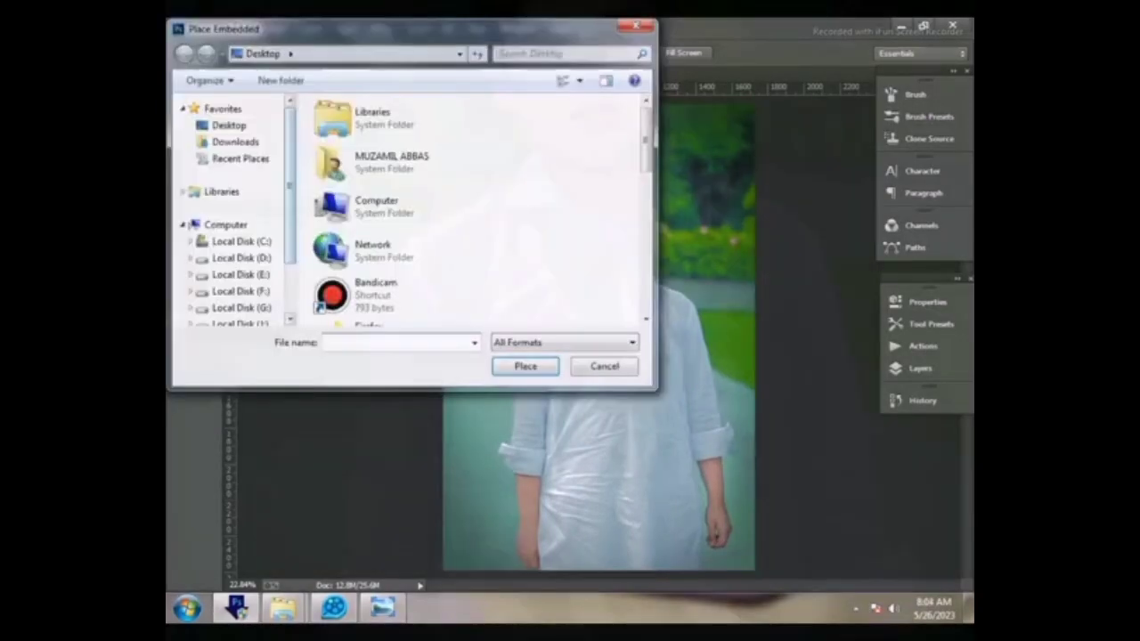